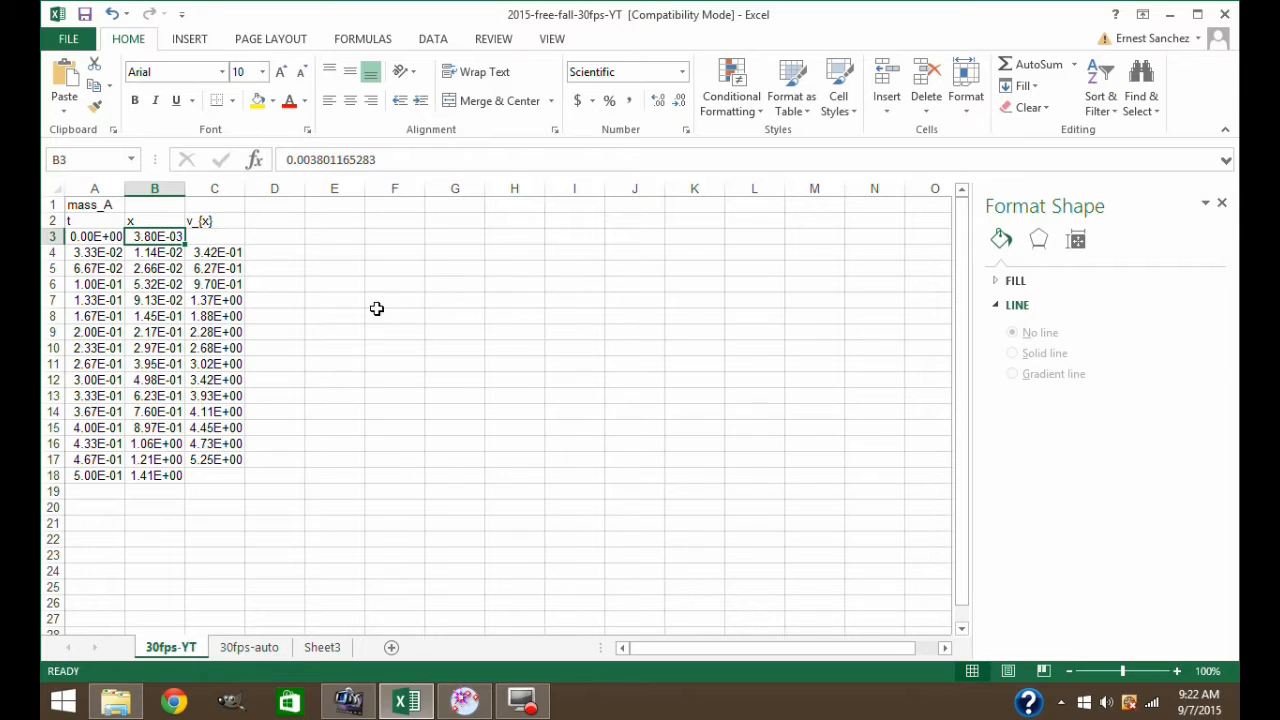
- Examine the time, position and velocity values under mass_A in columns A to C, including the blank first and last velocity cells
{"action": "left_click", "coordinate": [284, 221]}
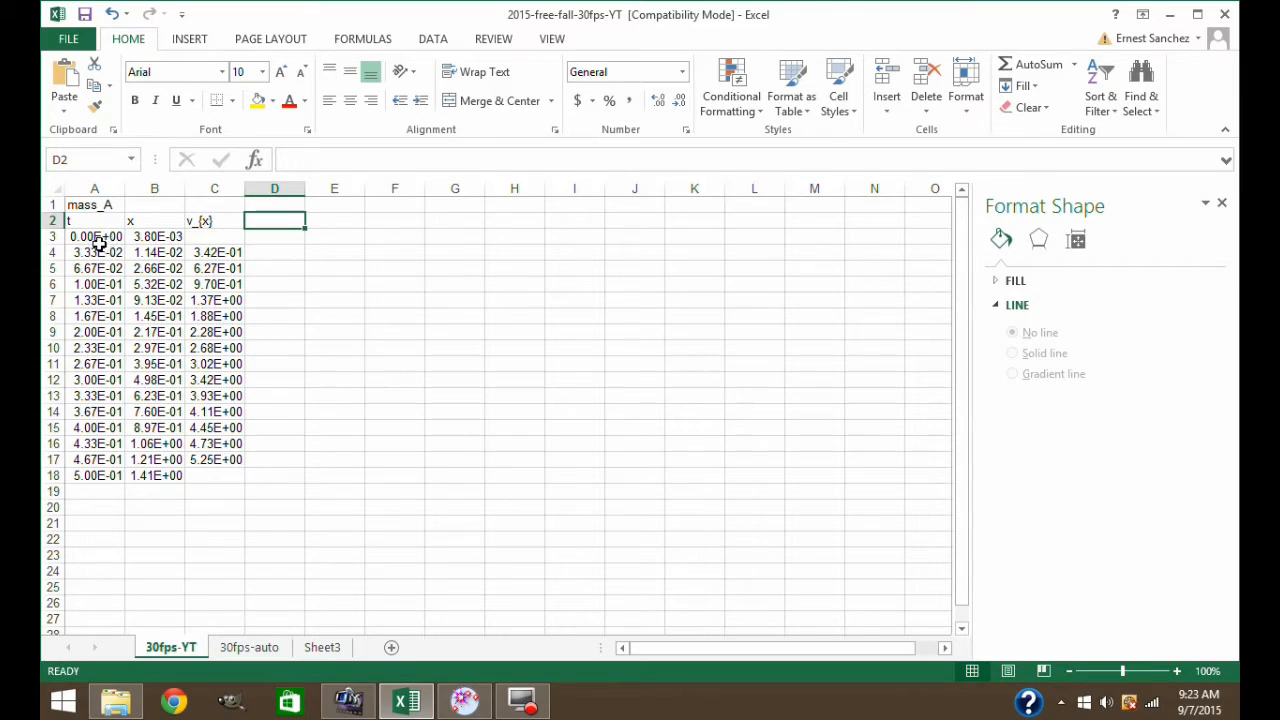
{"action": "left_click", "coordinate": [219, 251]}
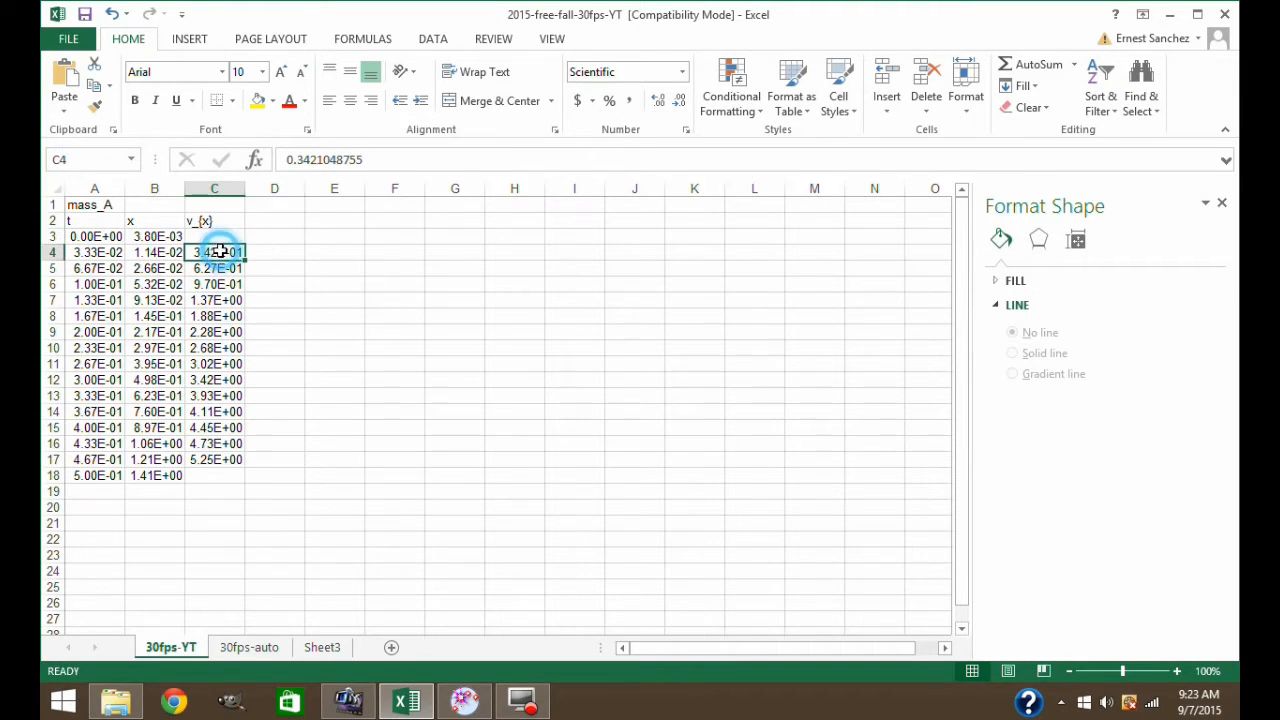
{"action": "left_click", "coordinate": [215, 474]}
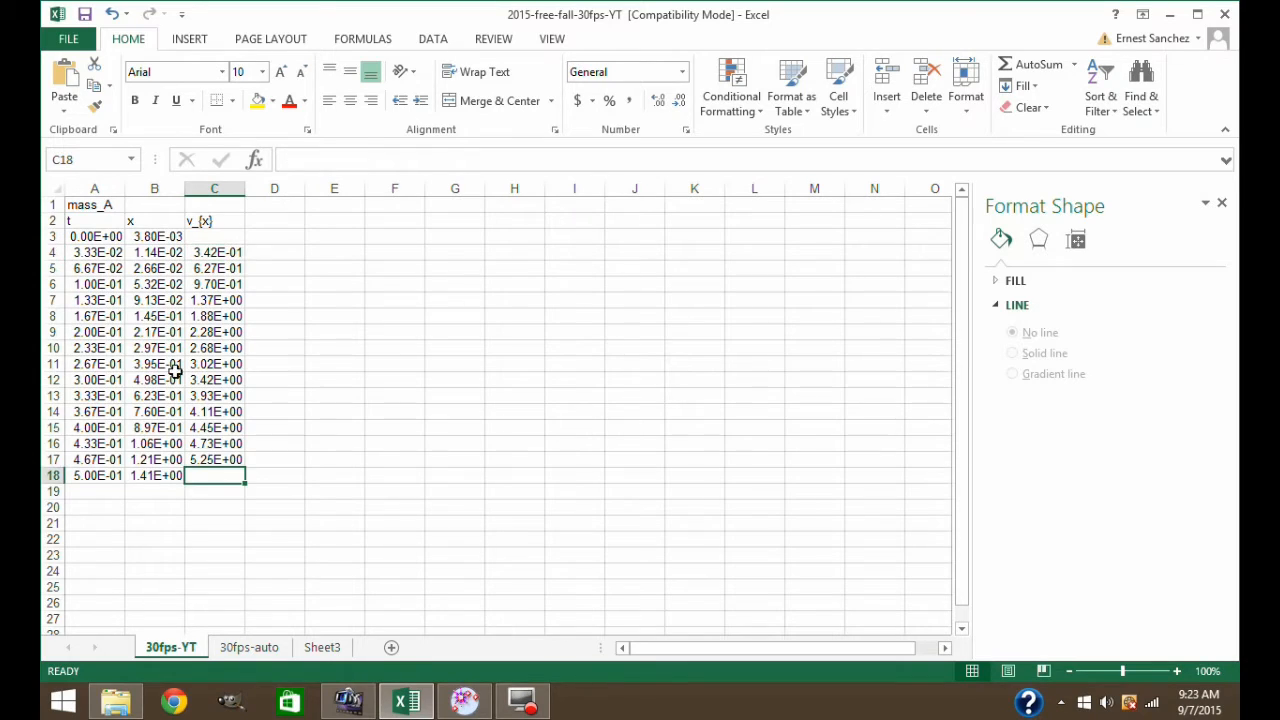
{"action": "left_click", "coordinate": [210, 252]}
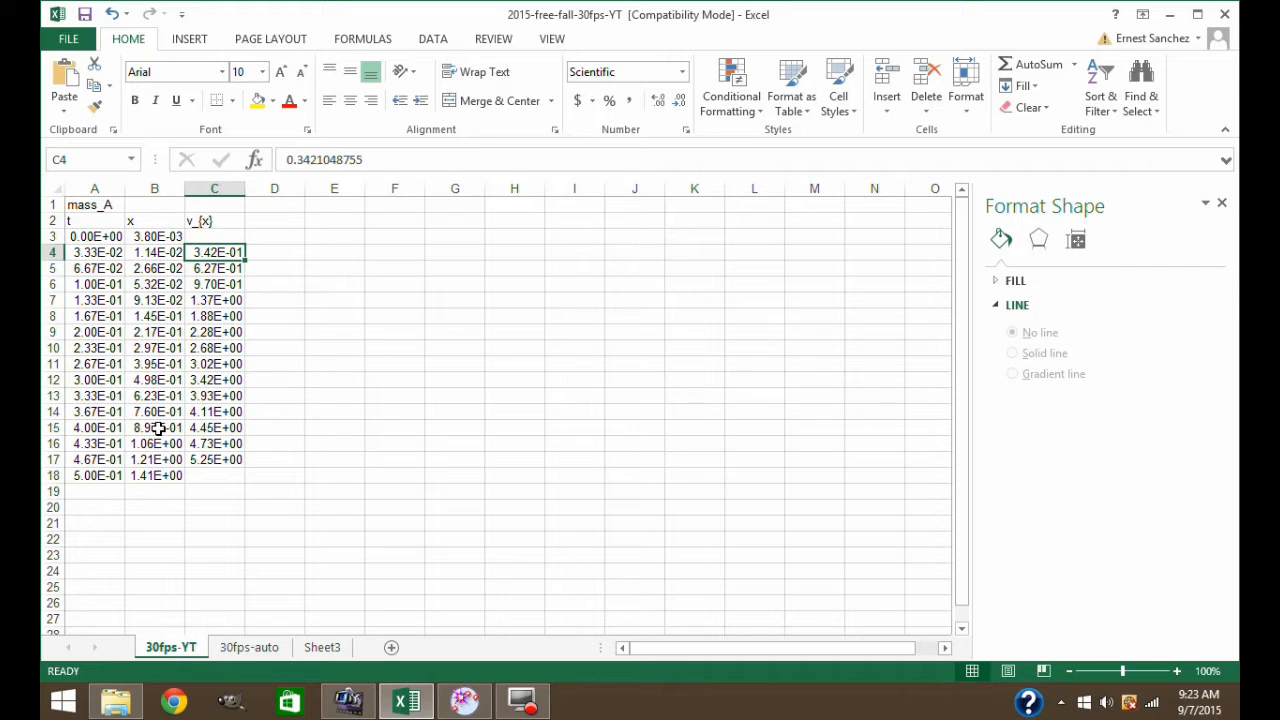
{"action": "left_click", "coordinate": [298, 234]}
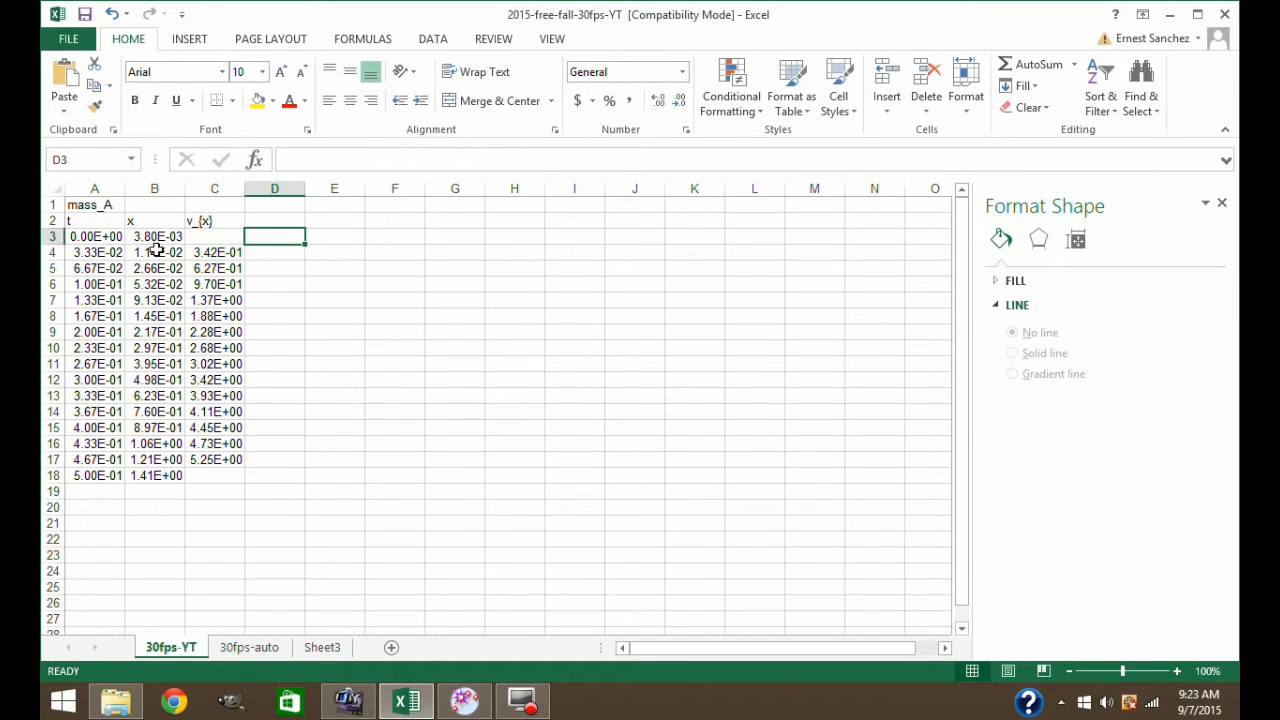
{"action": "left_click", "coordinate": [91, 222]}
{"action": "left_click", "coordinate": [103, 236]}
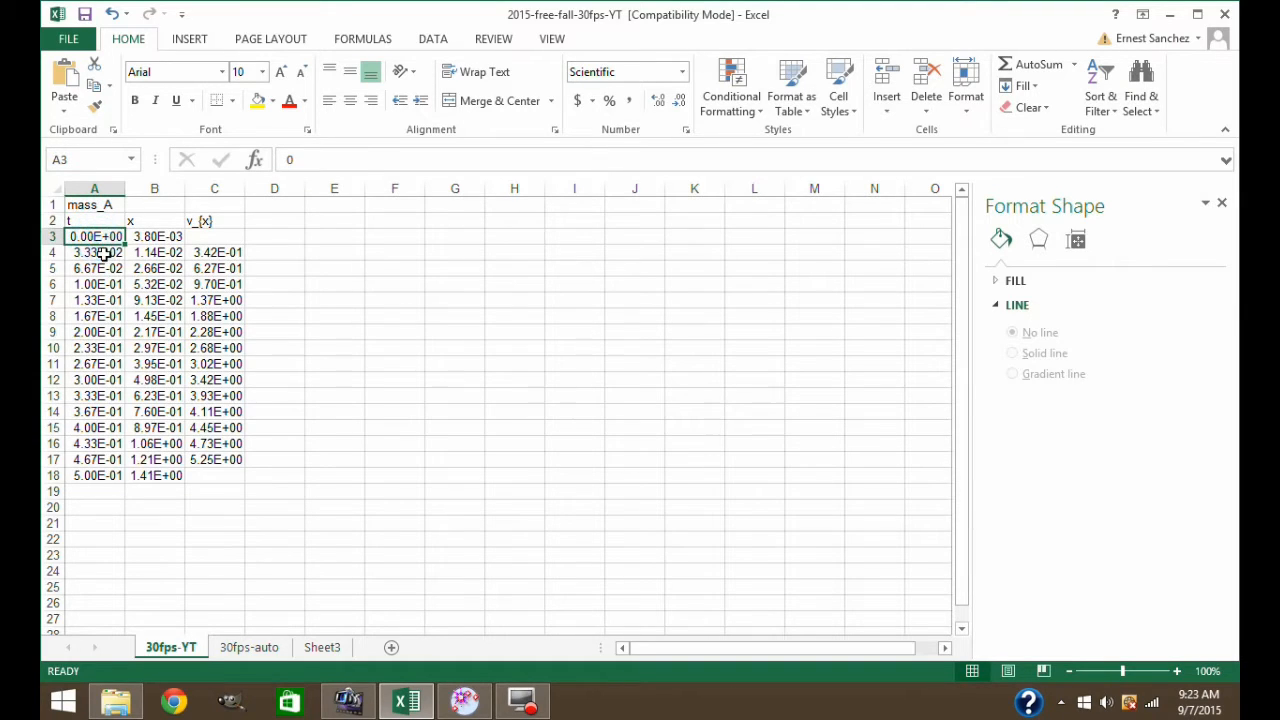
{"action": "left_click", "coordinate": [103, 254]}
{"action": "left_click", "coordinate": [106, 270]}
{"action": "left_click", "coordinate": [107, 284]}
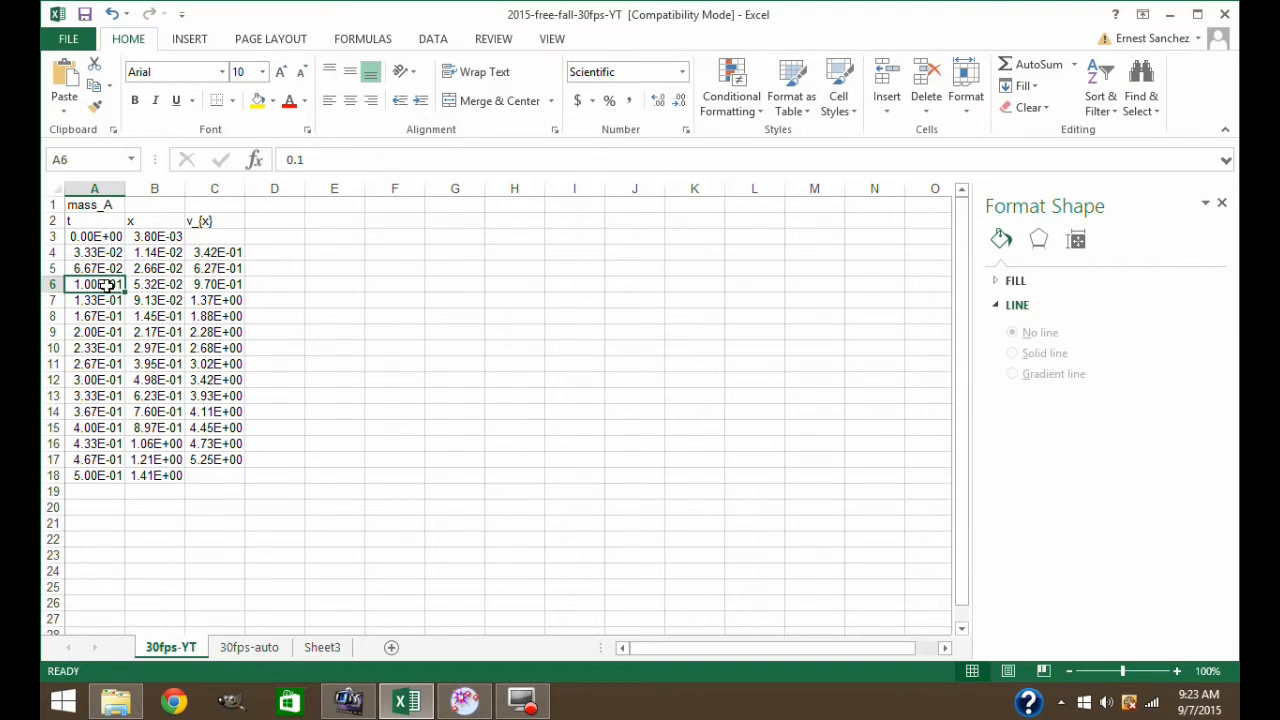
{"action": "left_click", "coordinate": [152, 222]}
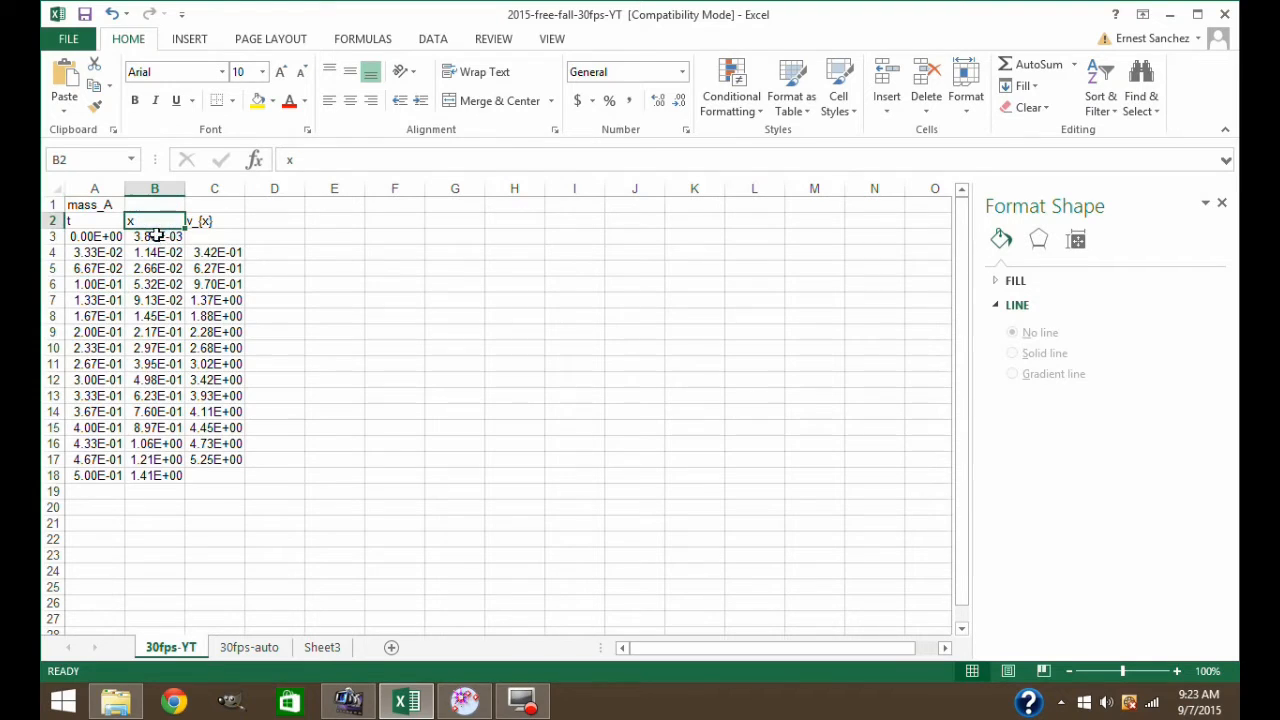
{"action": "left_click", "coordinate": [158, 237]}
{"action": "left_click", "coordinate": [157, 253]}
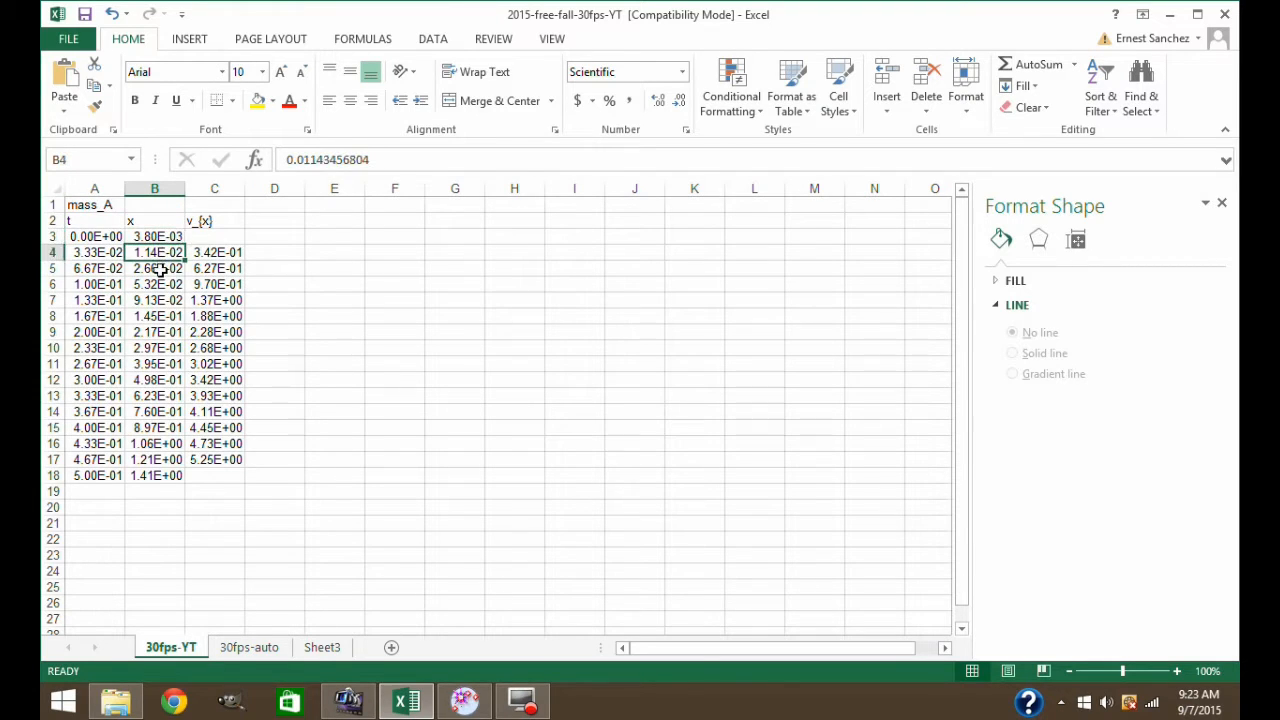
{"action": "left_click", "coordinate": [158, 269]}
{"action": "left_click", "coordinate": [160, 285]}
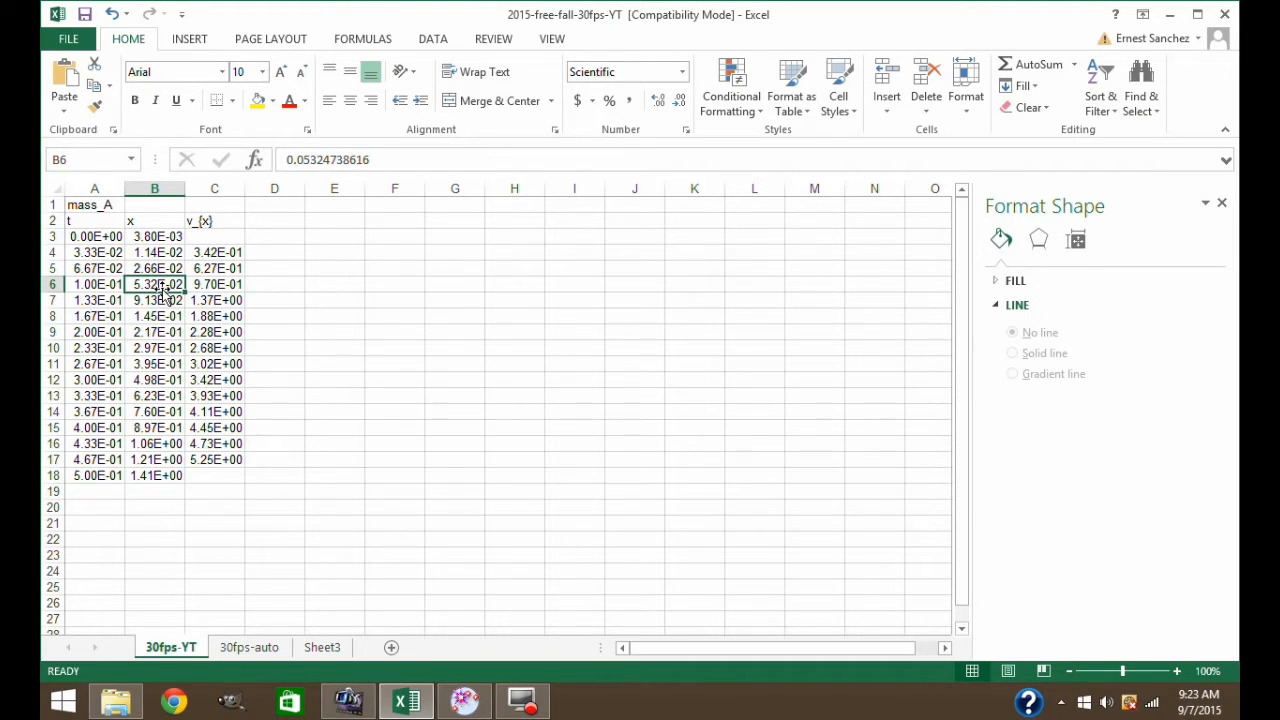
{"action": "left_click", "coordinate": [219, 254]}
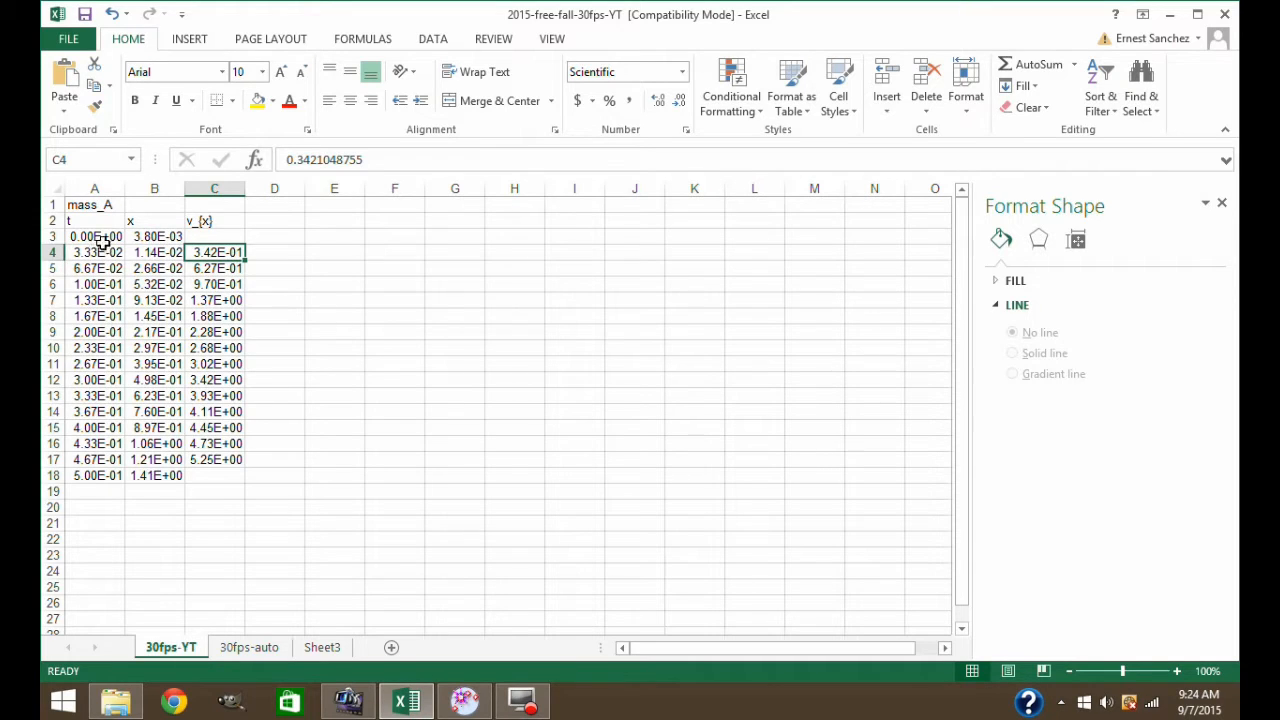
{"action": "left_click", "coordinate": [340, 224]}
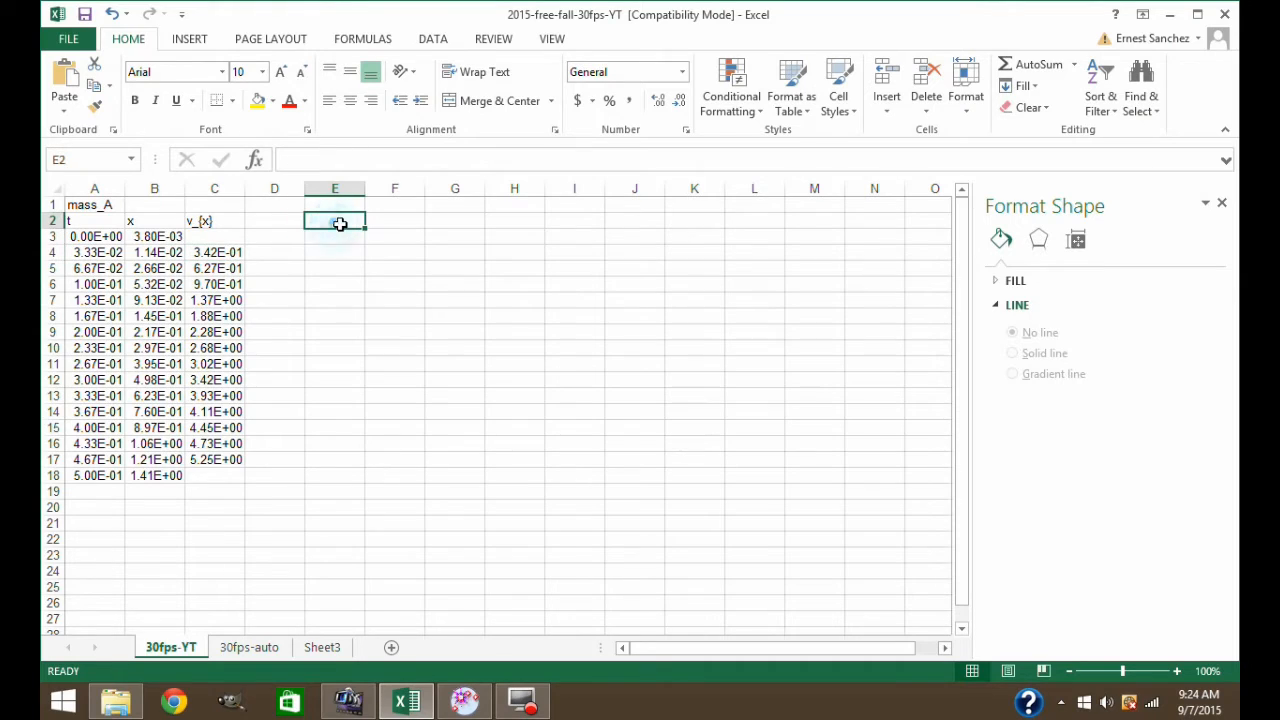
{"action": "left_click", "coordinate": [95, 237]}
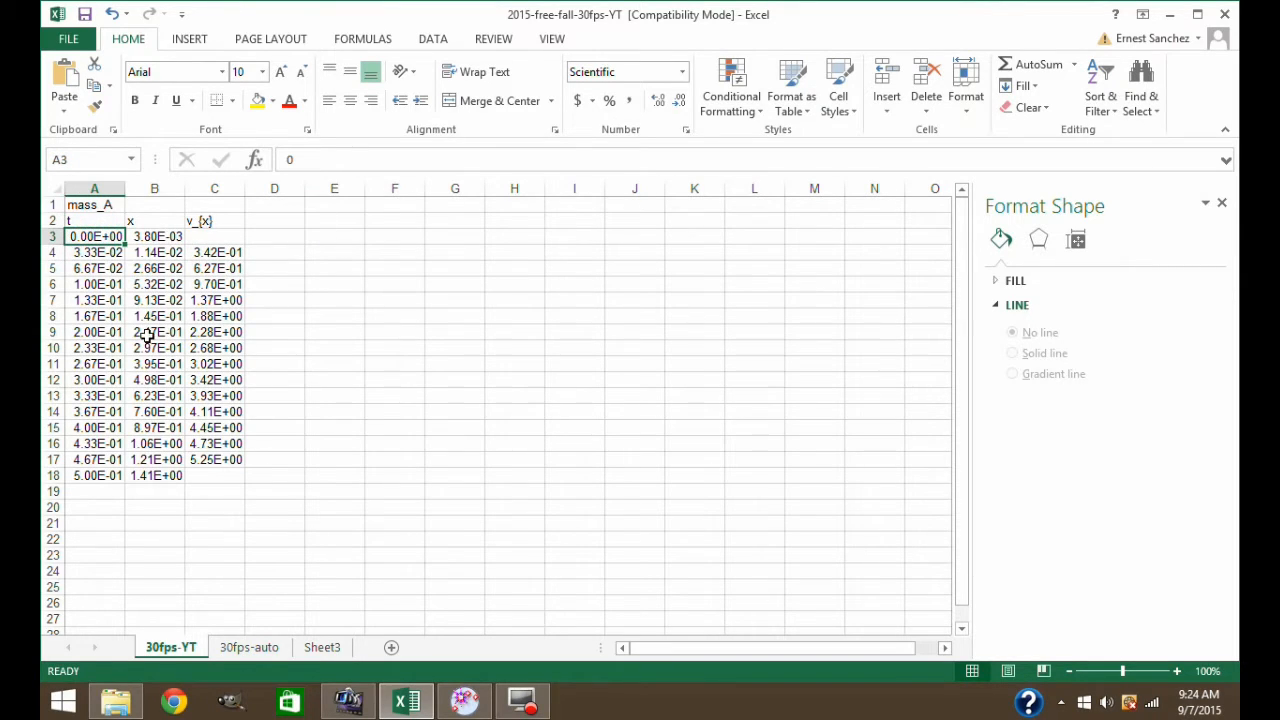
{"action": "left_click", "coordinate": [217, 475]}
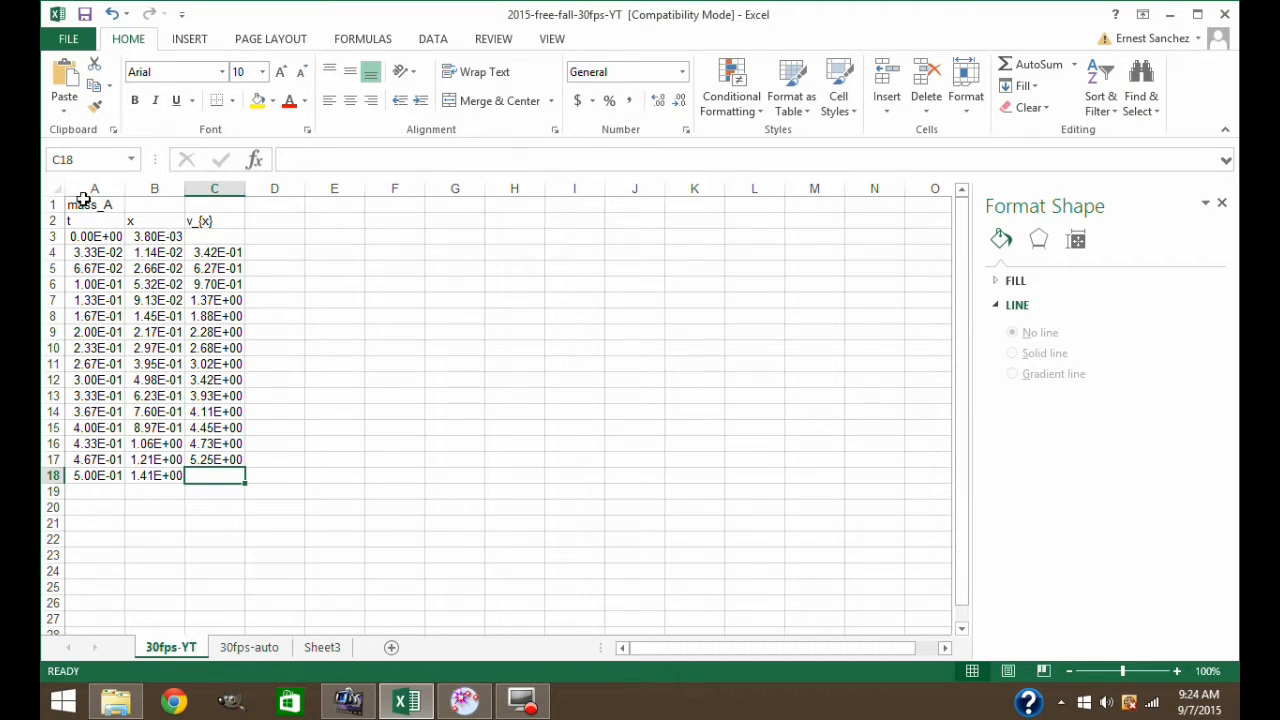
- Format the whole mass_A data table, A1:C18, as Number with 3 decimal places
{"action": "left_click_drag", "start_coordinate": [85, 203], "coordinate": [219, 475]}
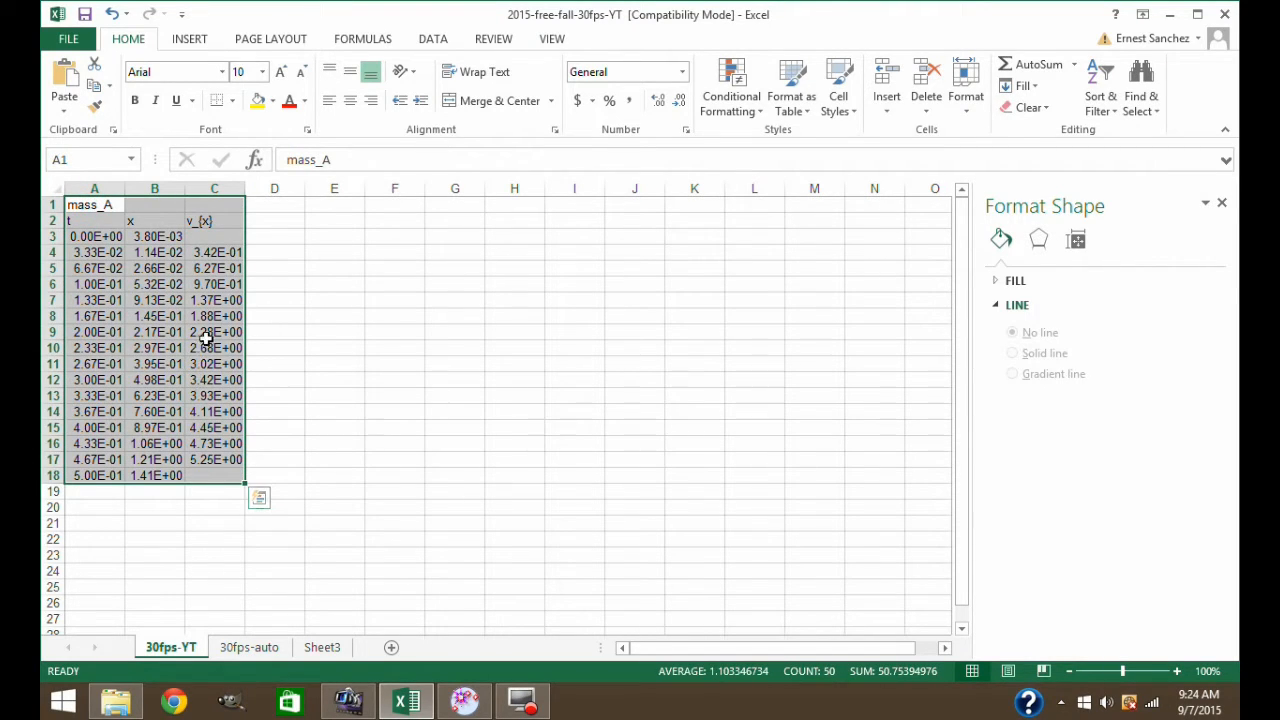
{"action": "left_click", "coordinate": [101, 204]}
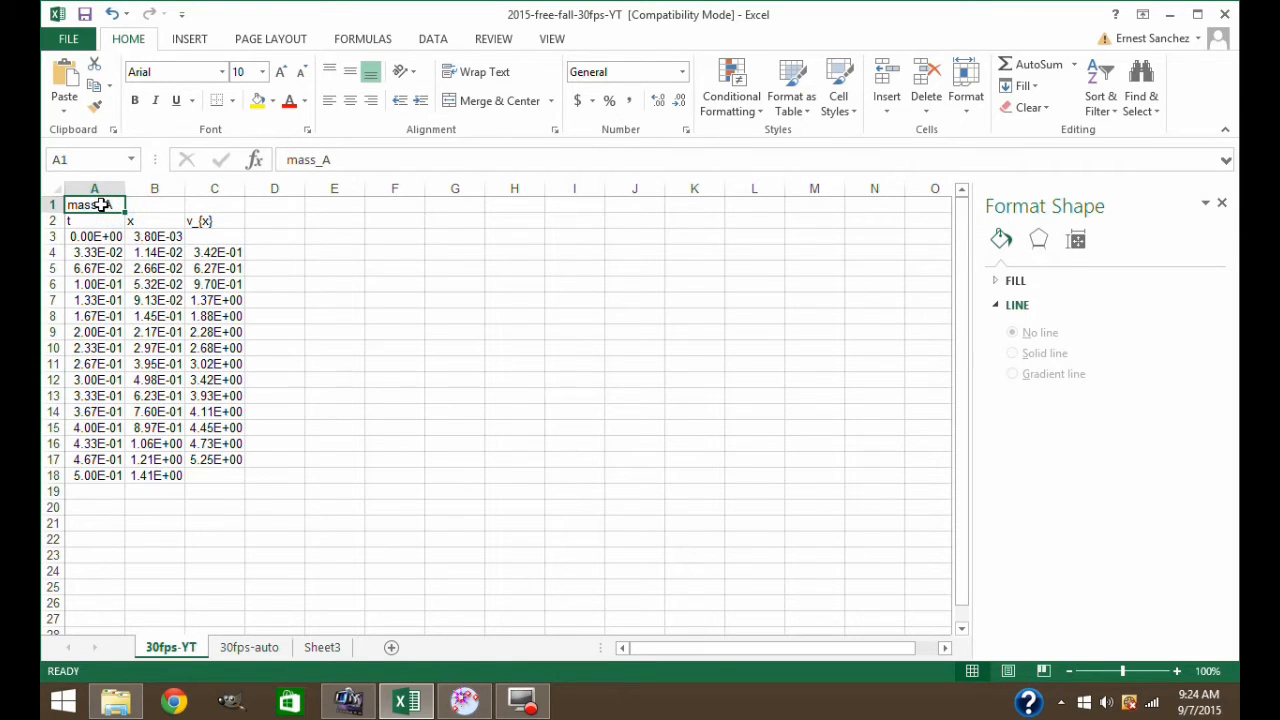
{"action": "left_click_drag", "start_coordinate": [101, 204], "coordinate": [216, 480]}
{"action": "right_click", "coordinate": [160, 222]}
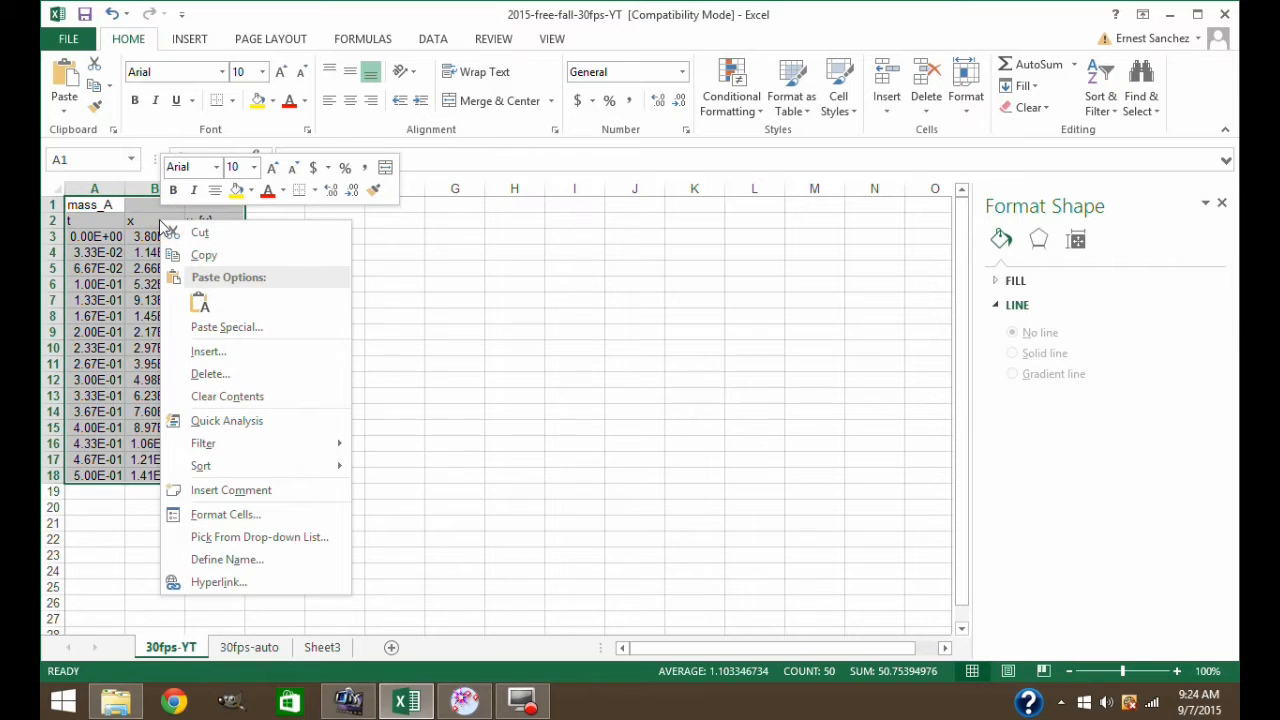
{"action": "left_click", "coordinate": [234, 514]}
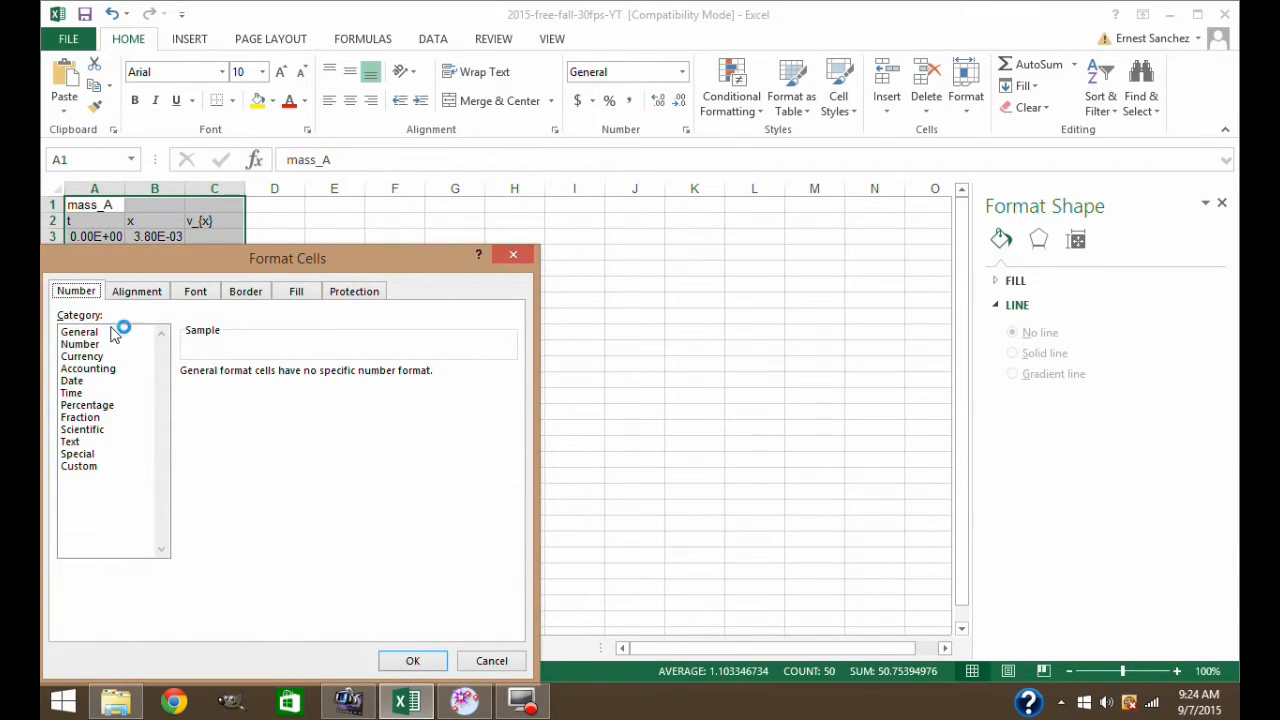
{"action": "left_click_drag", "start_coordinate": [191, 266], "coordinate": [438, 230]}
{"action": "left_click", "coordinate": [344, 306]}
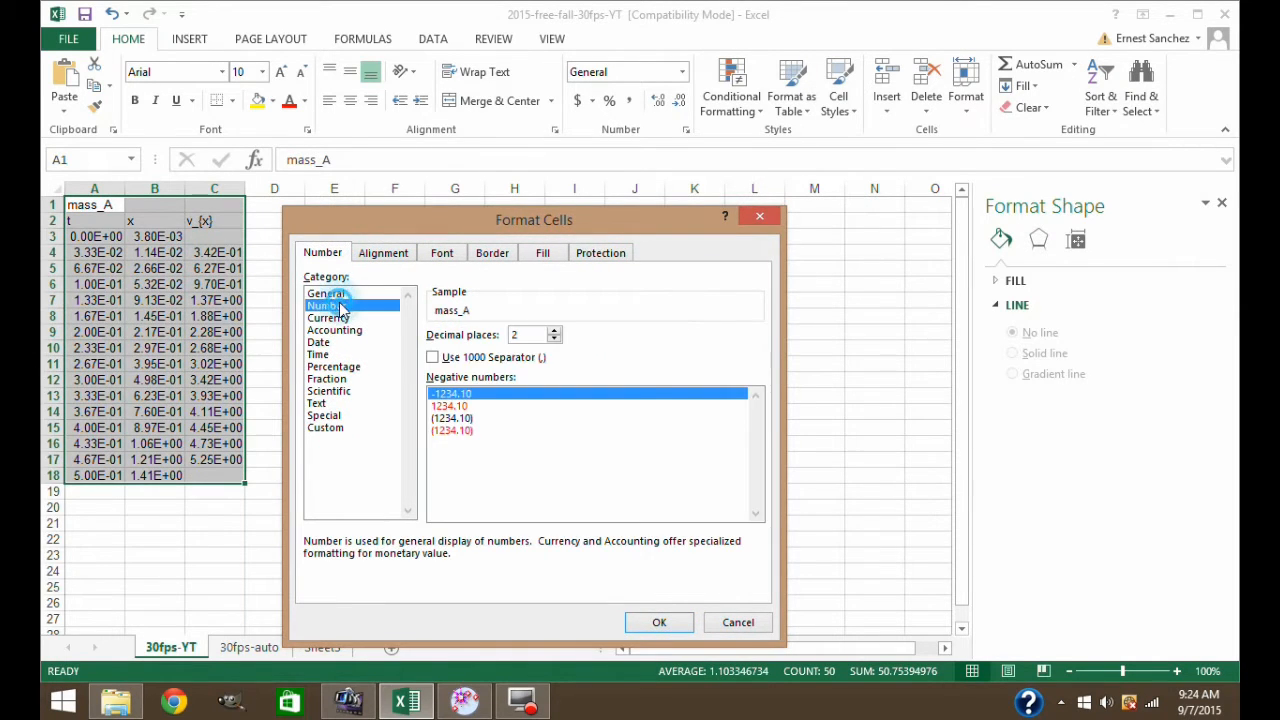
{"action": "left_click", "coordinate": [555, 331]}
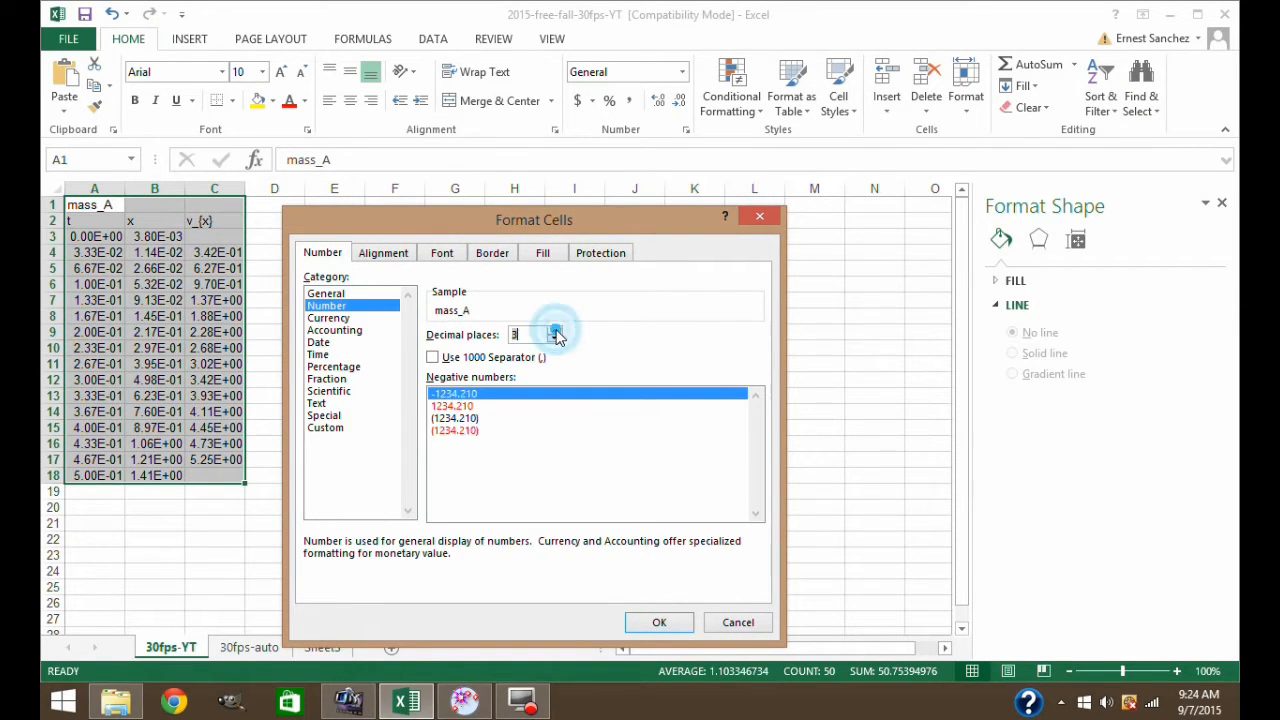
{"action": "left_click", "coordinate": [659, 620]}
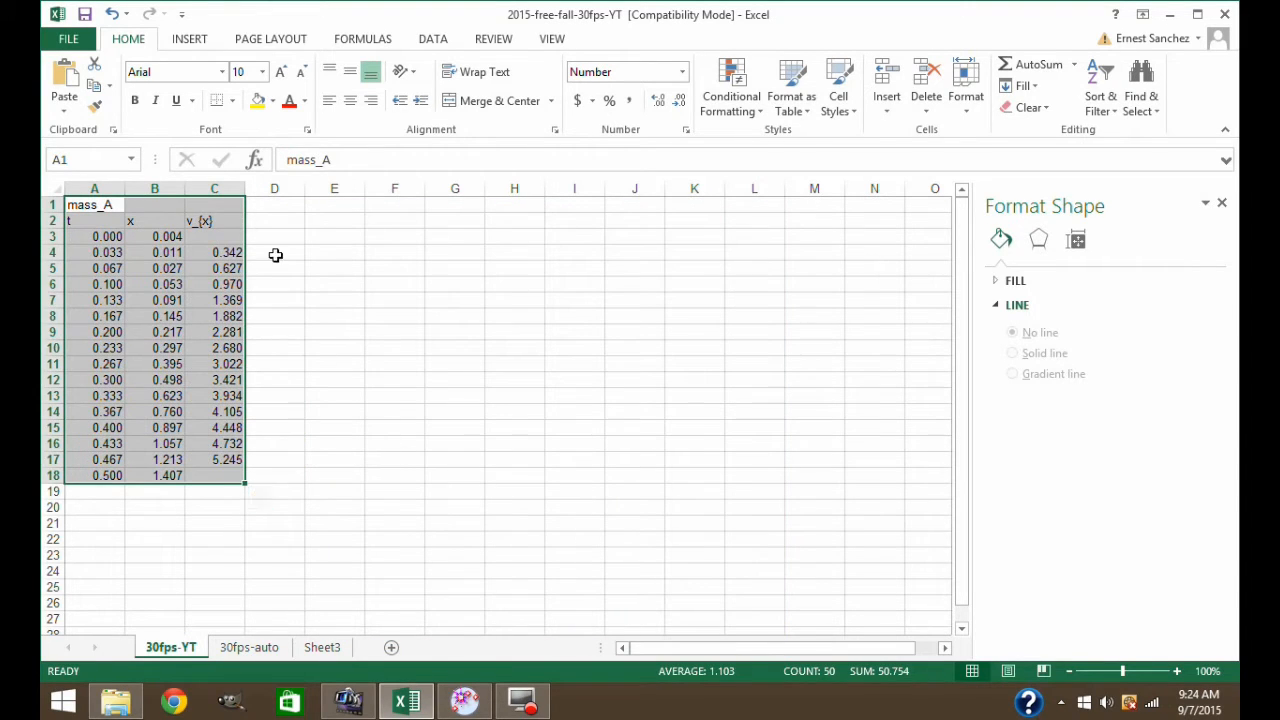
{"action": "left_click", "coordinate": [275, 255]}
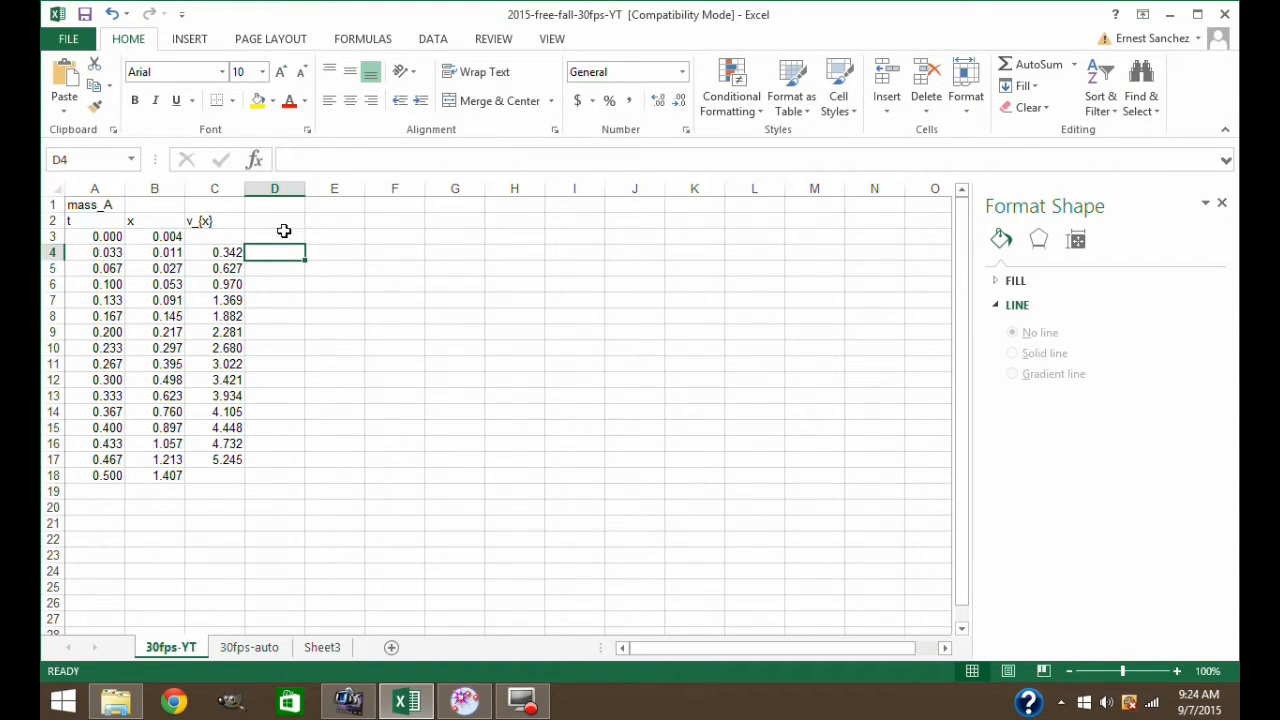
- Insert an empty scatter chart from a blank cell and place it just beside the data table, slightly higher on the sheet
{"action": "left_click", "coordinate": [351, 240]}
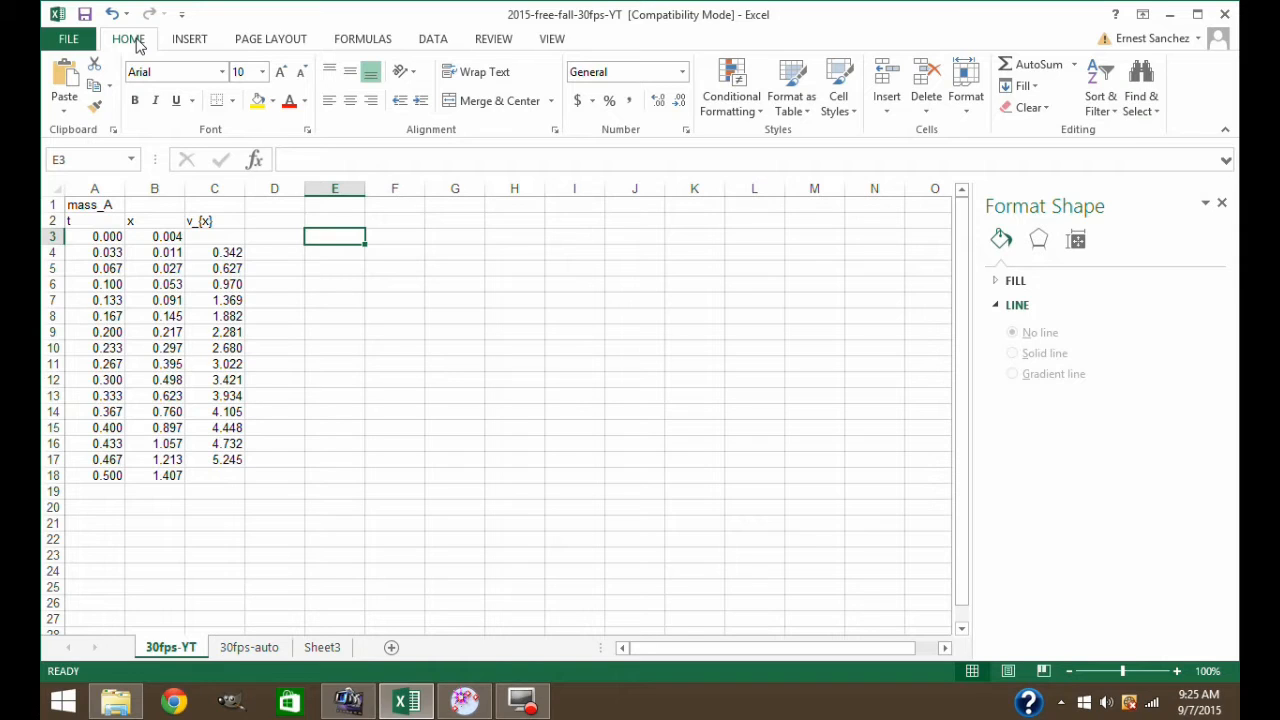
{"action": "left_click", "coordinate": [190, 39]}
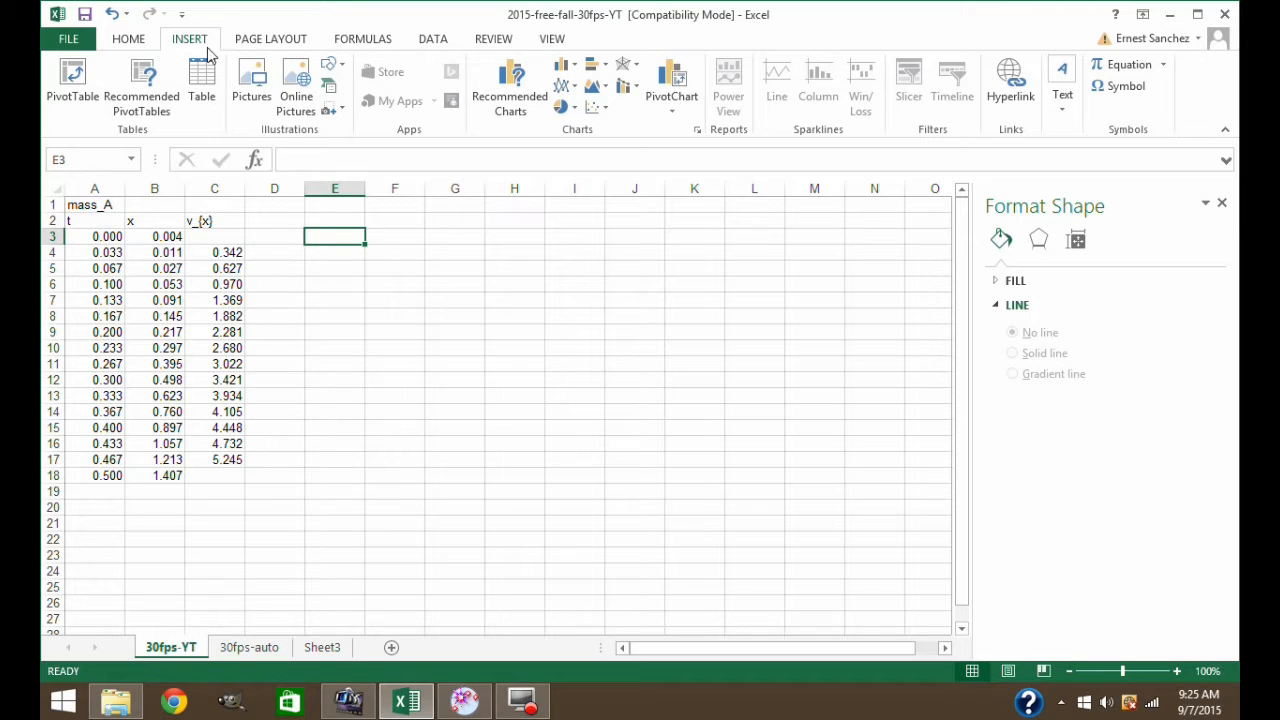
{"action": "left_click", "coordinate": [603, 110]}
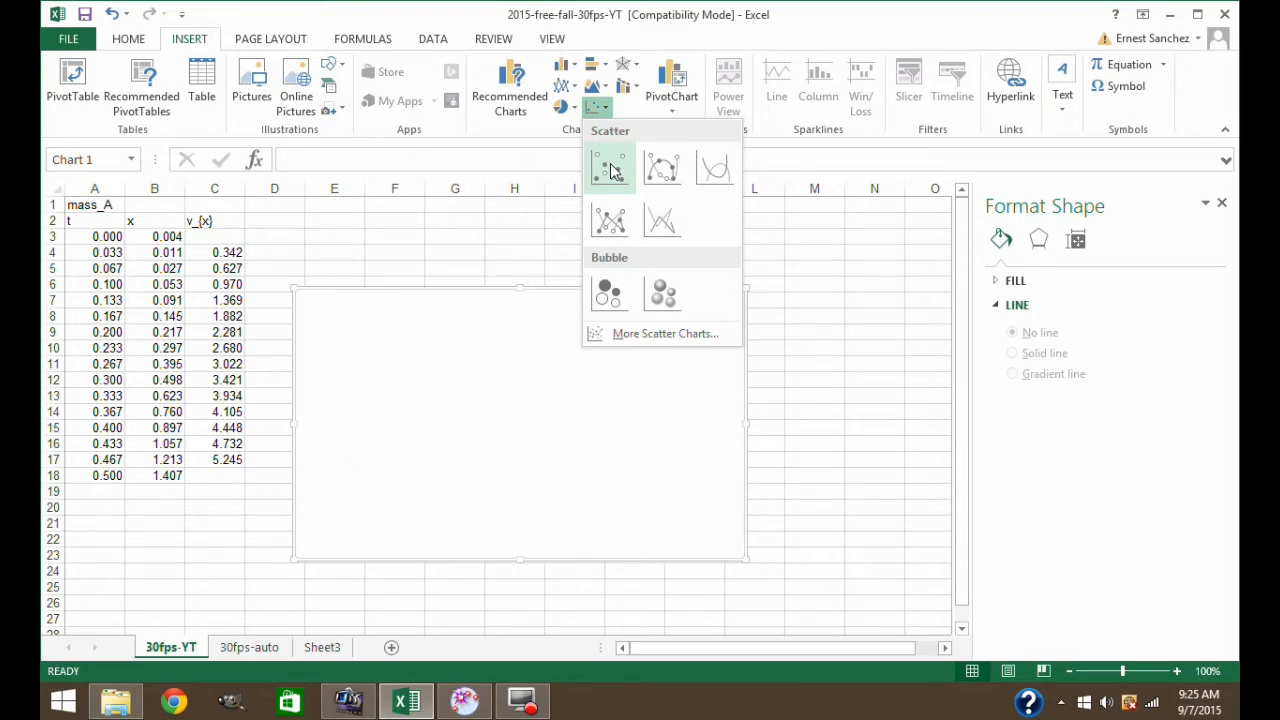
{"action": "left_click", "coordinate": [613, 224]}
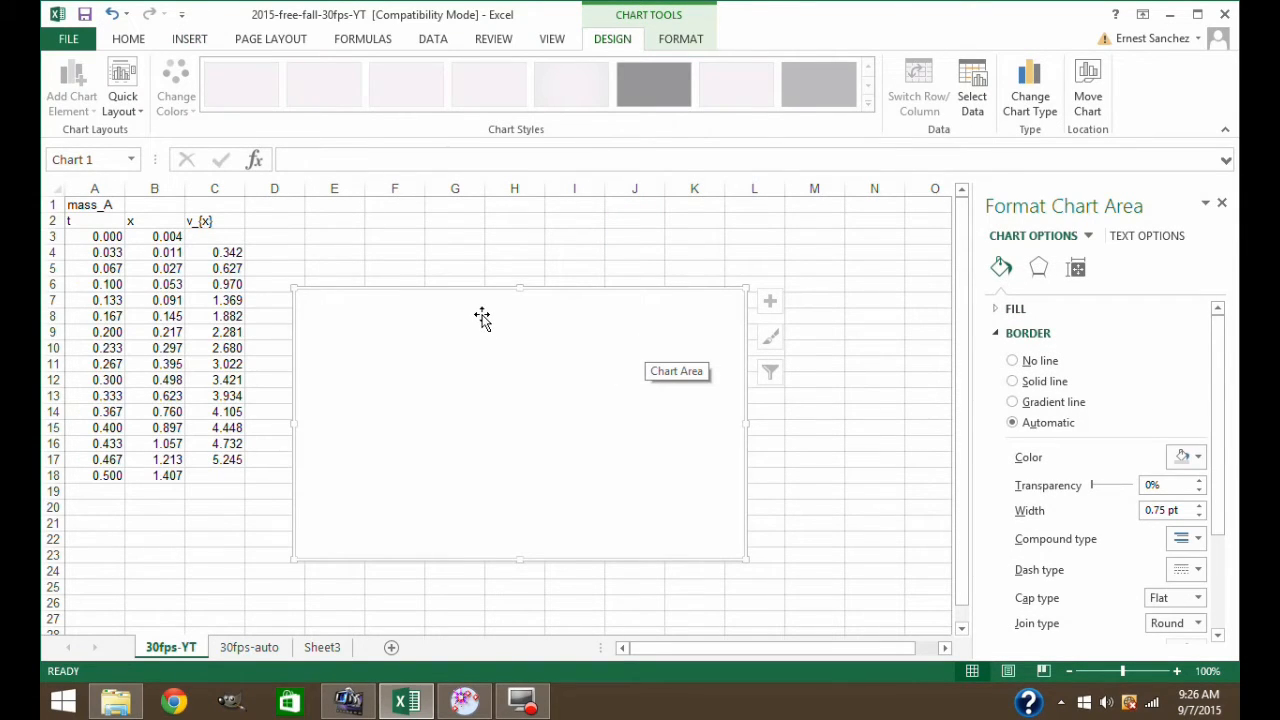
{"action": "left_click_drag", "start_coordinate": [481, 316], "coordinate": [464, 266]}
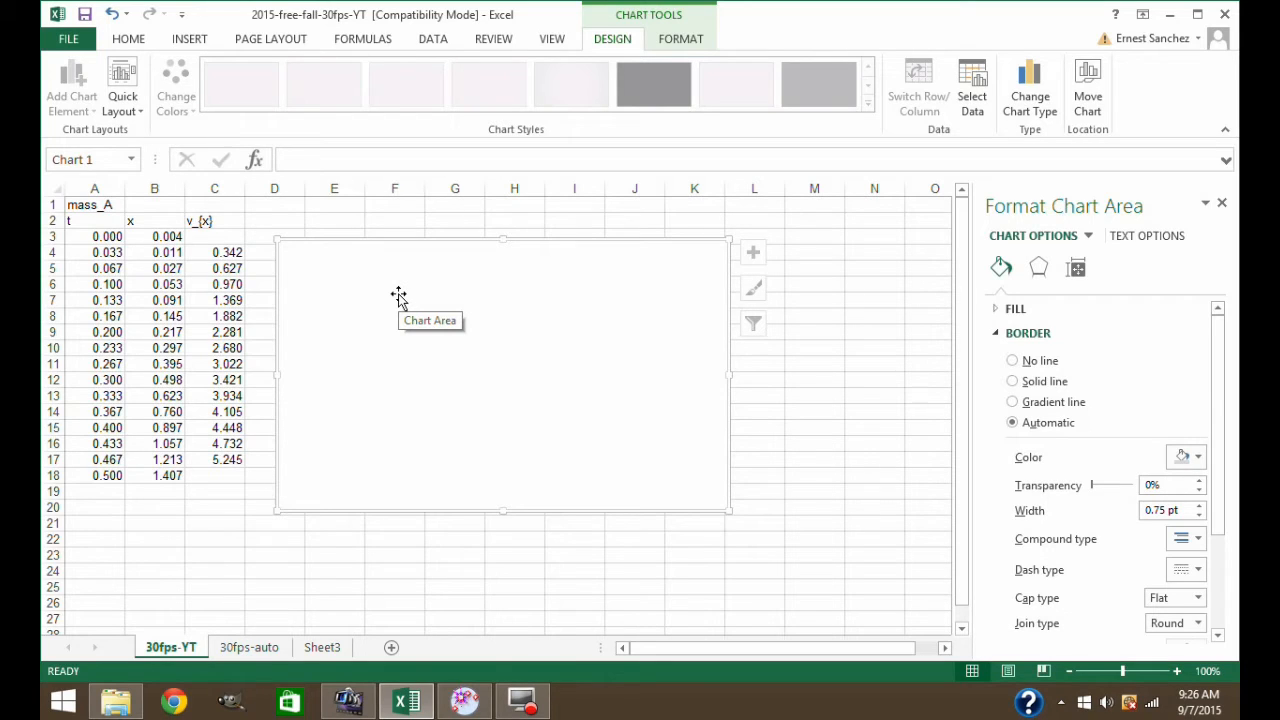
- Add a new data series named "Position vs Time" to the empty chart's data source
{"action": "right_click", "coordinate": [514, 292]}
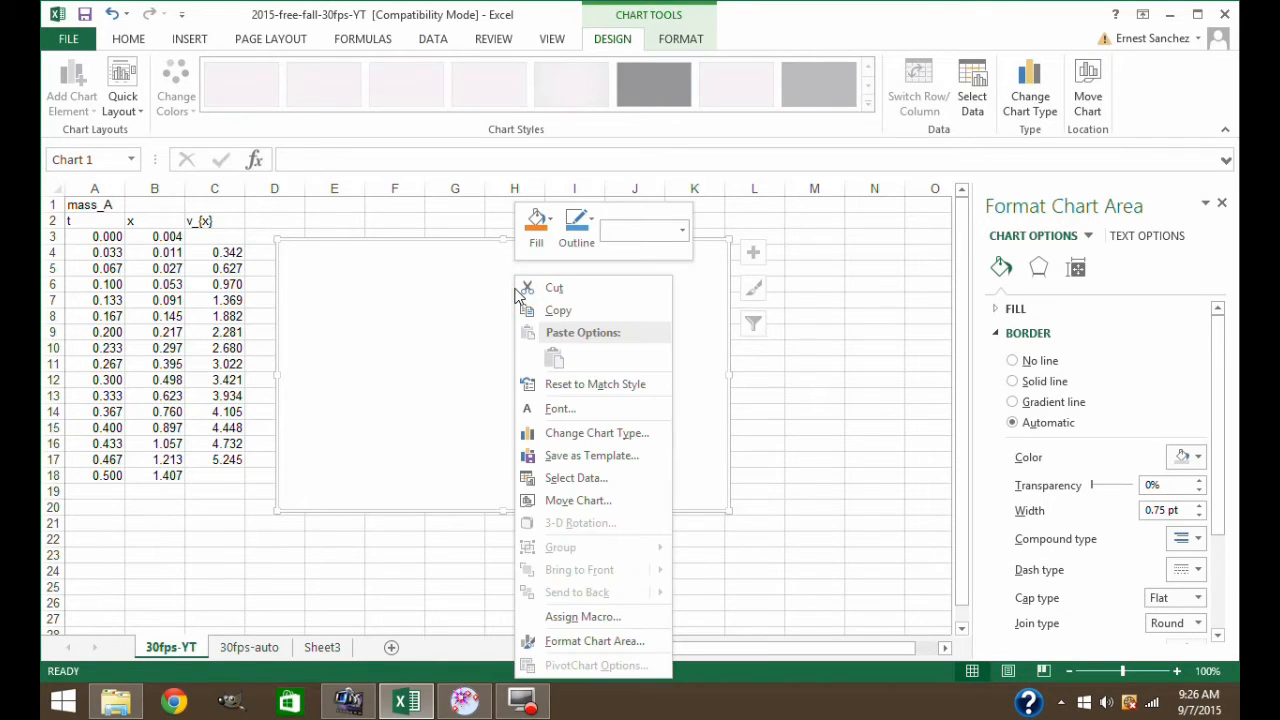
{"action": "left_click", "coordinate": [612, 482]}
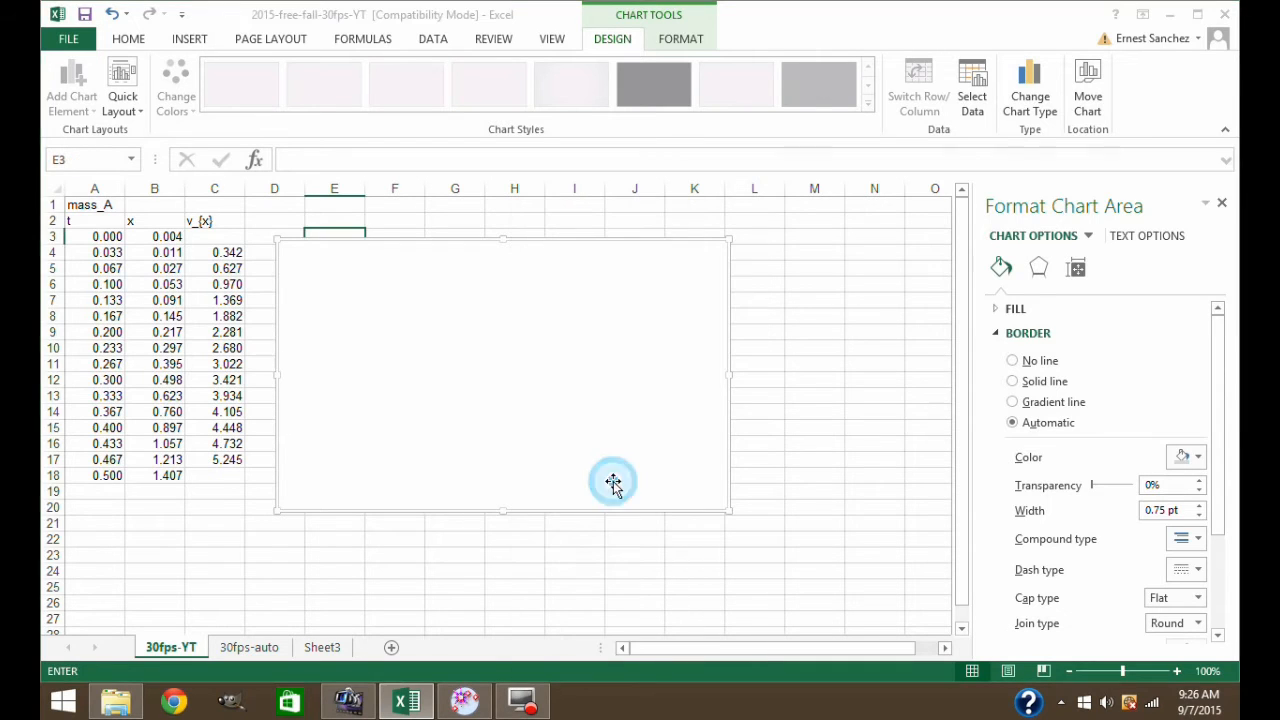
{"action": "left_click_drag", "start_coordinate": [971, 147], "coordinate": [682, 176]}
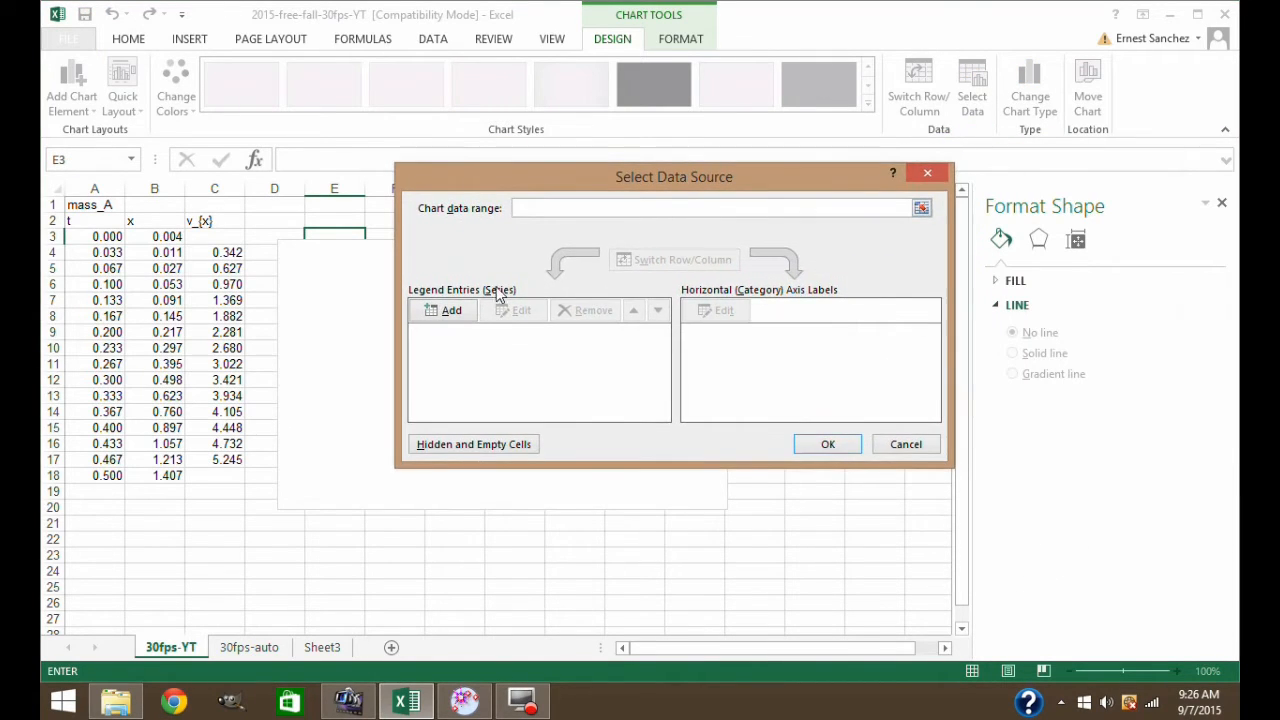
{"action": "left_click", "coordinate": [451, 314]}
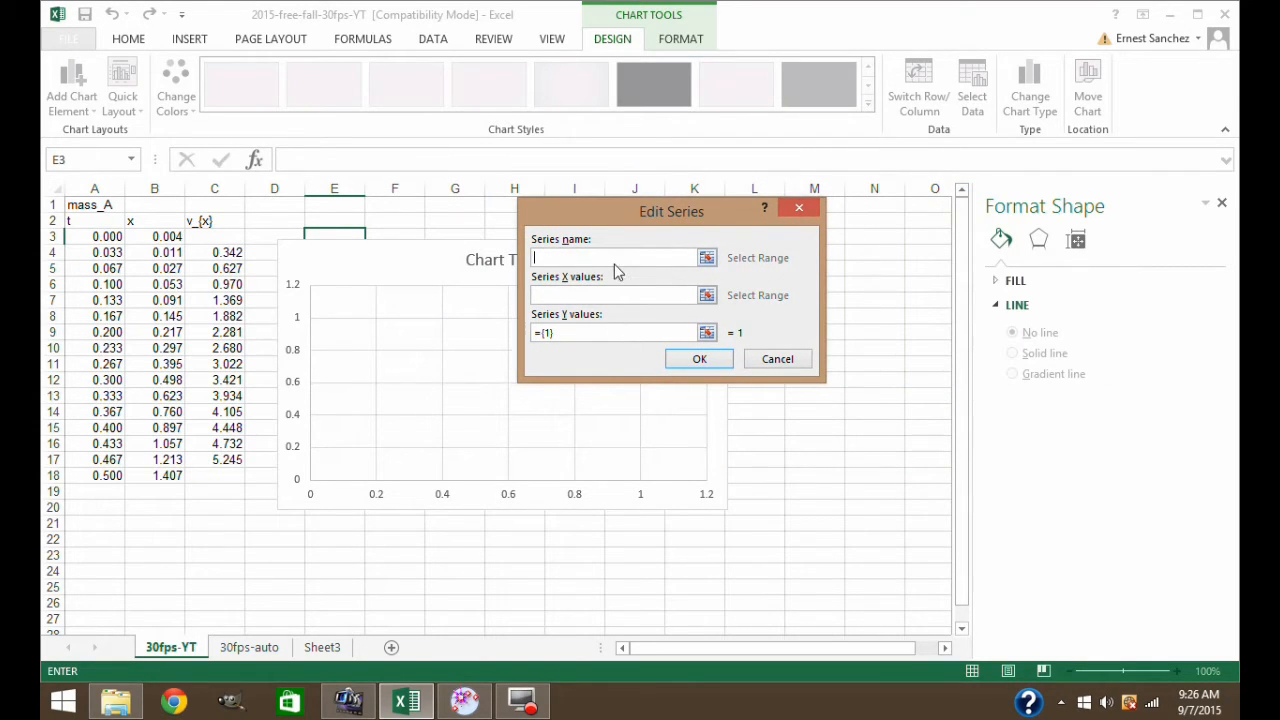
{"action": "type", "text": "Position vs Time"}
- Set the Position vs Time series' X values to the time data in A3:A18 on the 30fps-YT sheet
{"action": "left_click", "coordinate": [708, 295]}
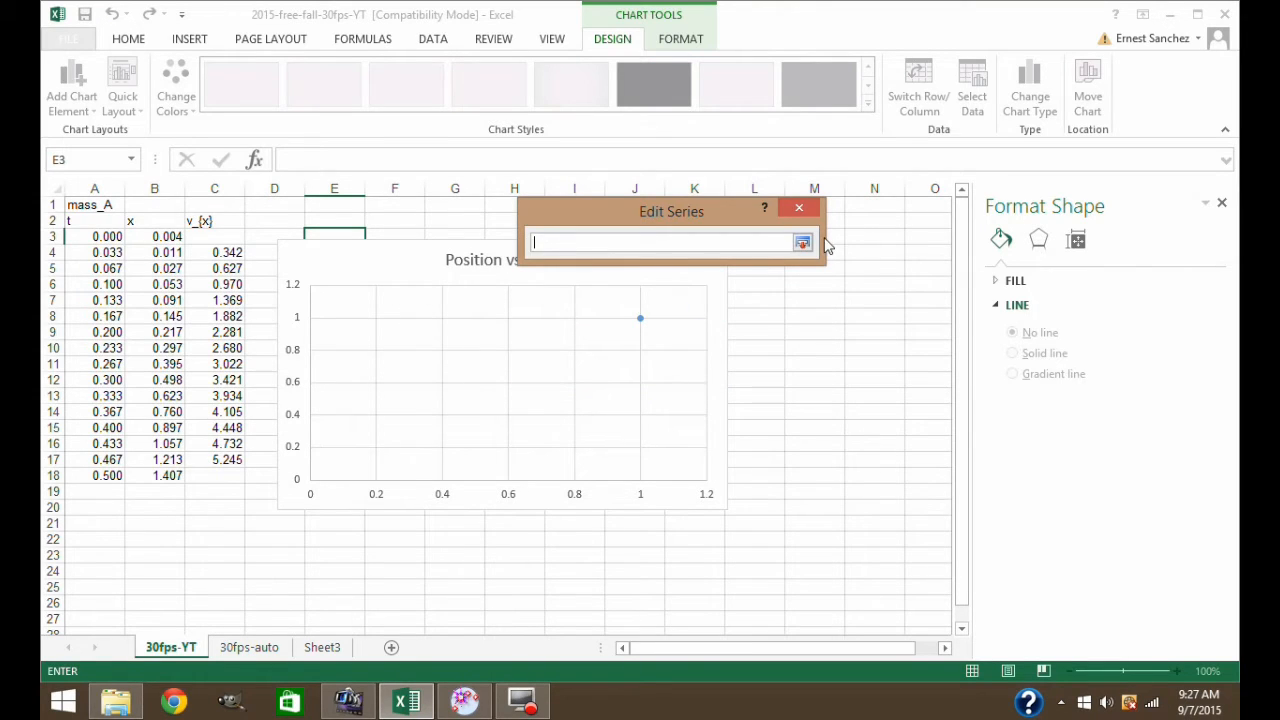
{"action": "left_click", "coordinate": [804, 244]}
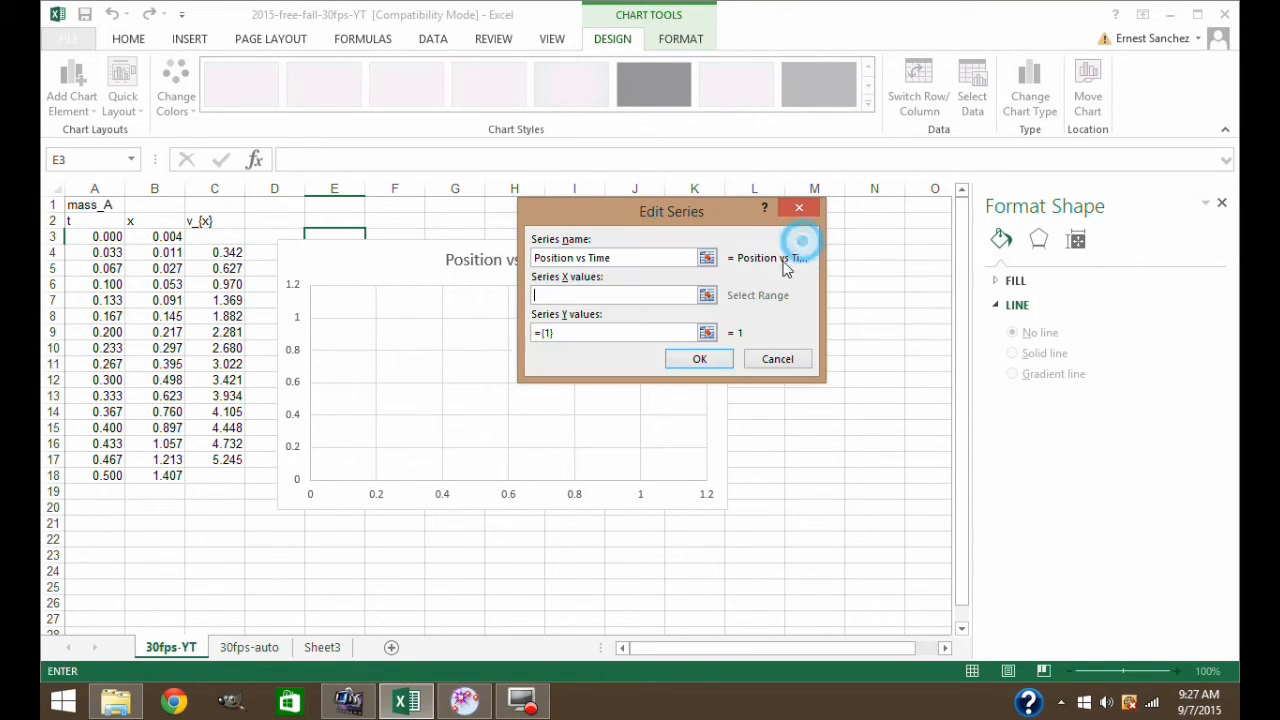
{"action": "left_click", "coordinate": [707, 297]}
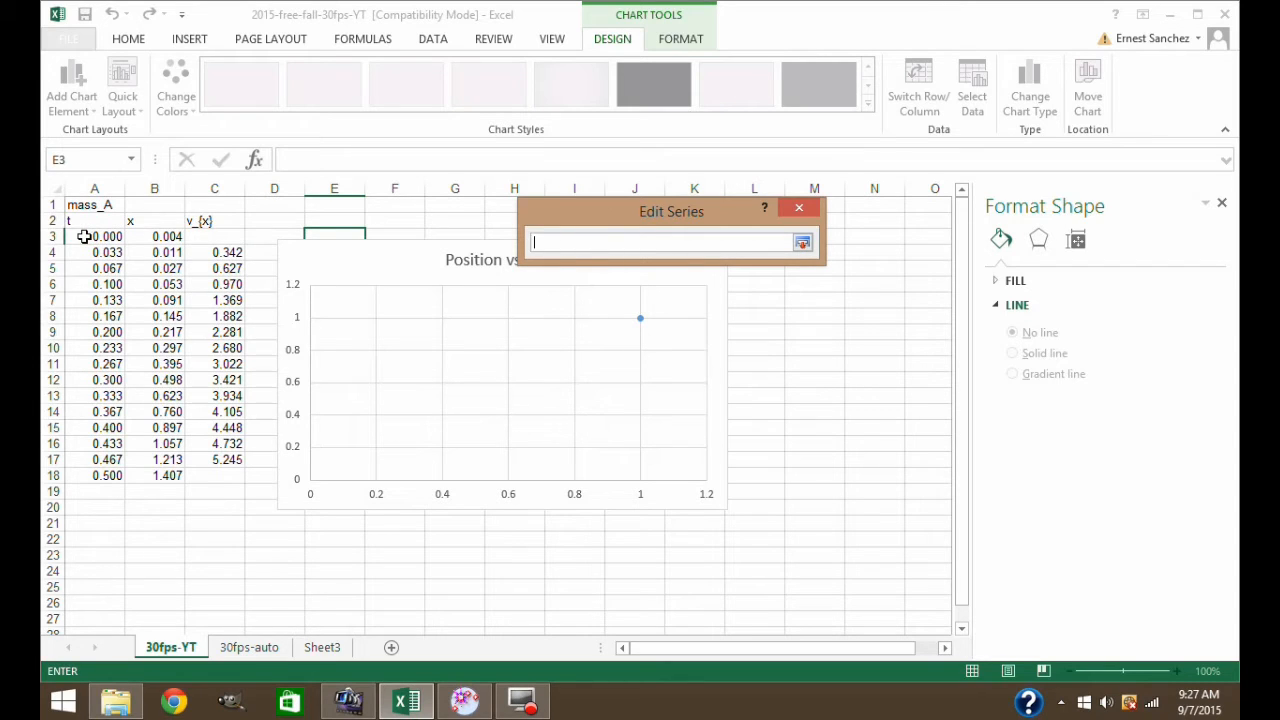
{"action": "left_click_drag", "start_coordinate": [84, 236], "coordinate": [87, 478]}
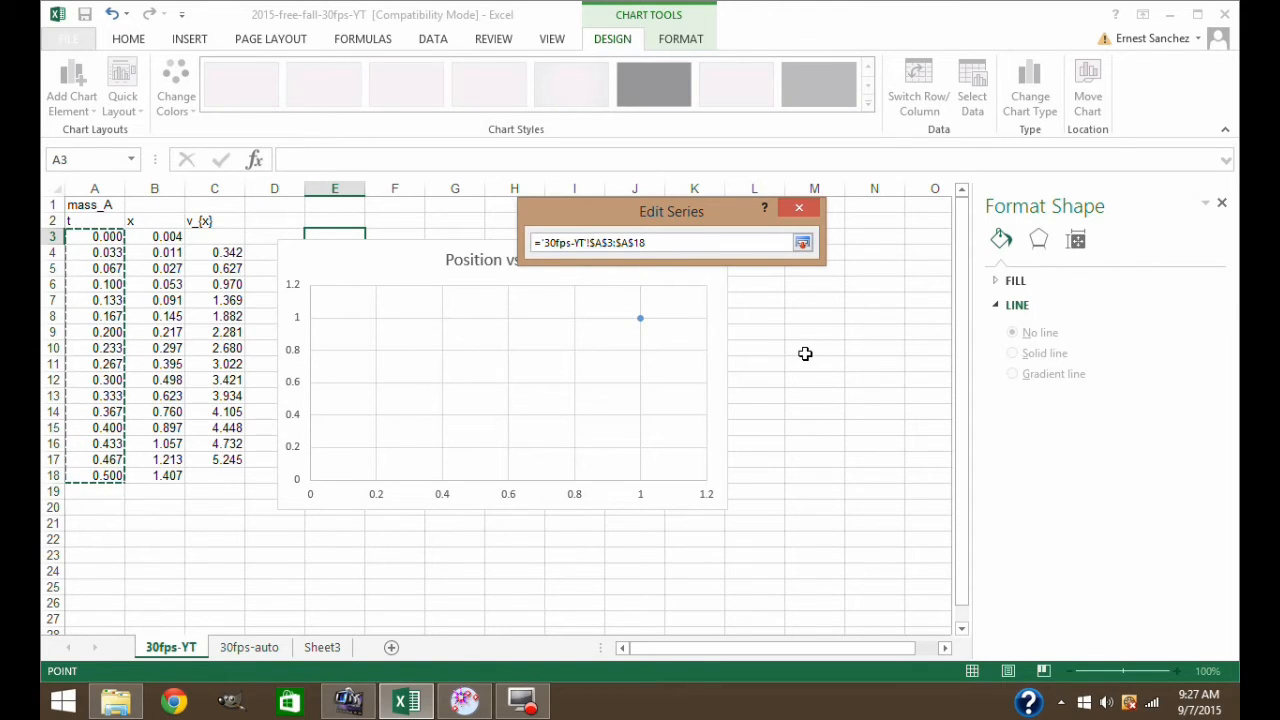
{"action": "left_click", "coordinate": [803, 245]}
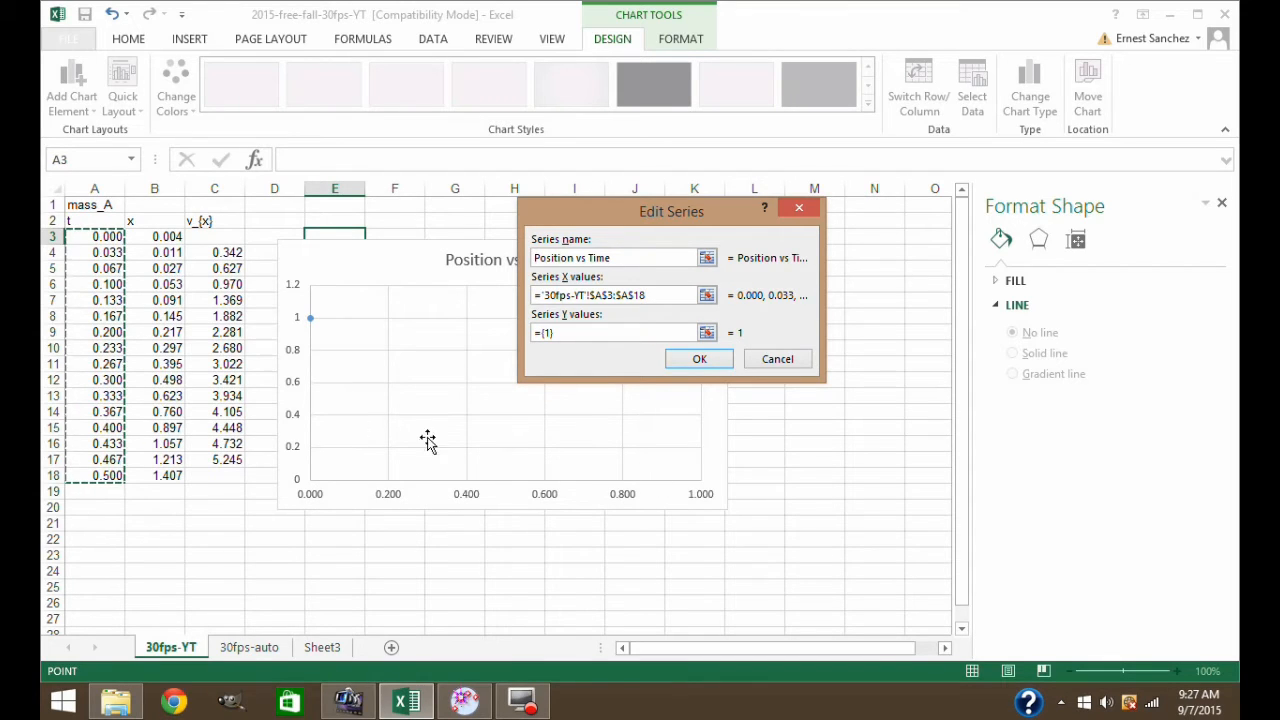
- Set the series' Y values to the position data in B3:B18 and shift the finished chart slightly up and right
{"action": "left_click", "coordinate": [707, 335]}
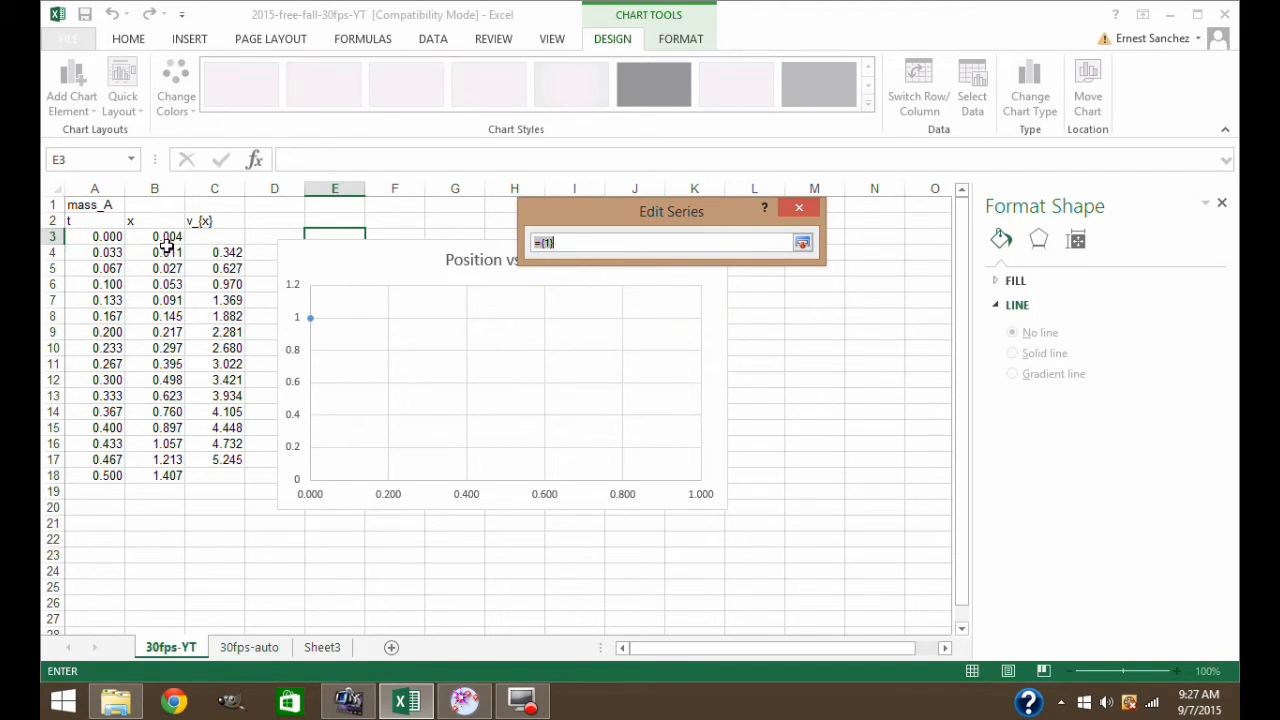
{"action": "left_click_drag", "start_coordinate": [155, 236], "coordinate": [150, 474]}
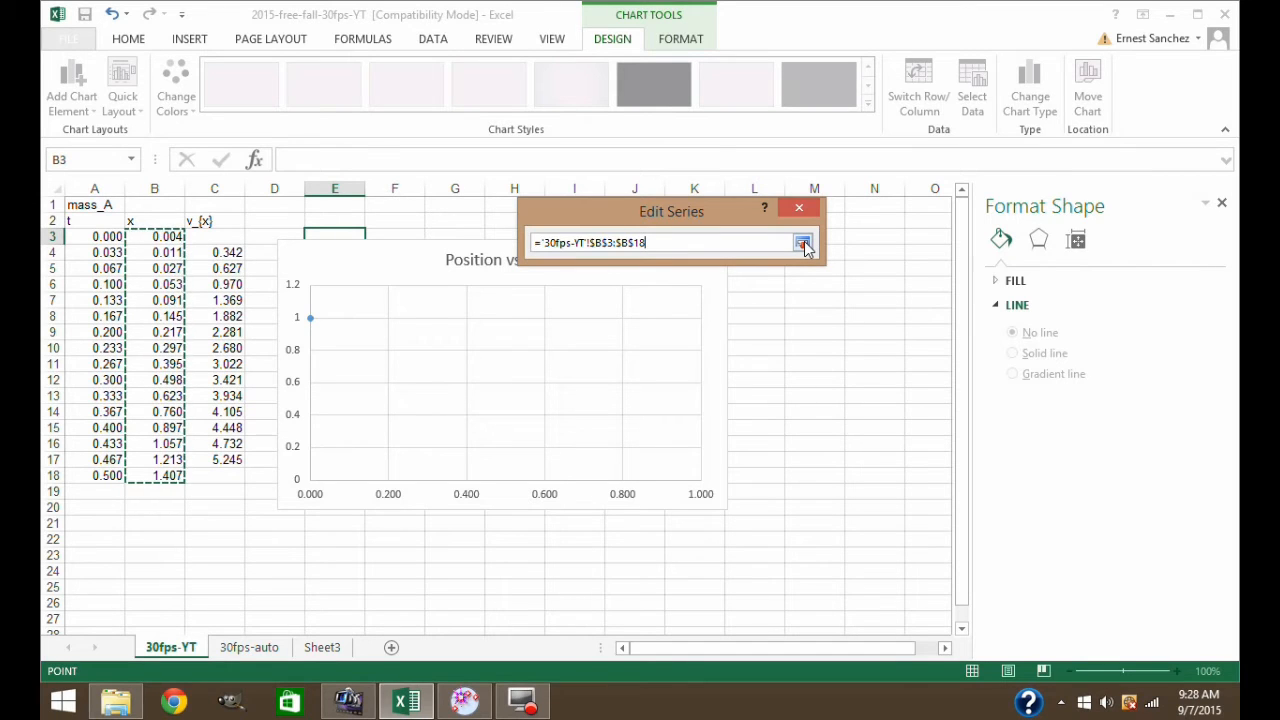
{"action": "left_click", "coordinate": [804, 245]}
{"action": "left_click_drag", "start_coordinate": [688, 214], "coordinate": [953, 241]}
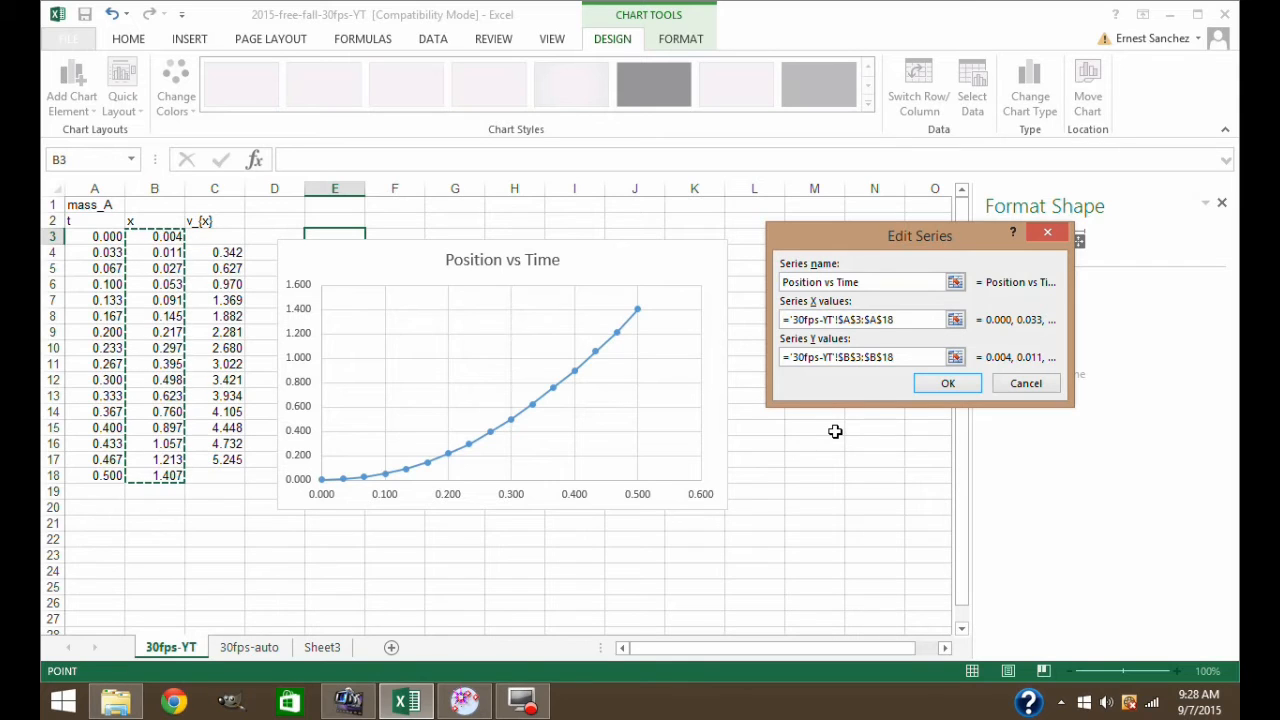
{"action": "left_click", "coordinate": [948, 386]}
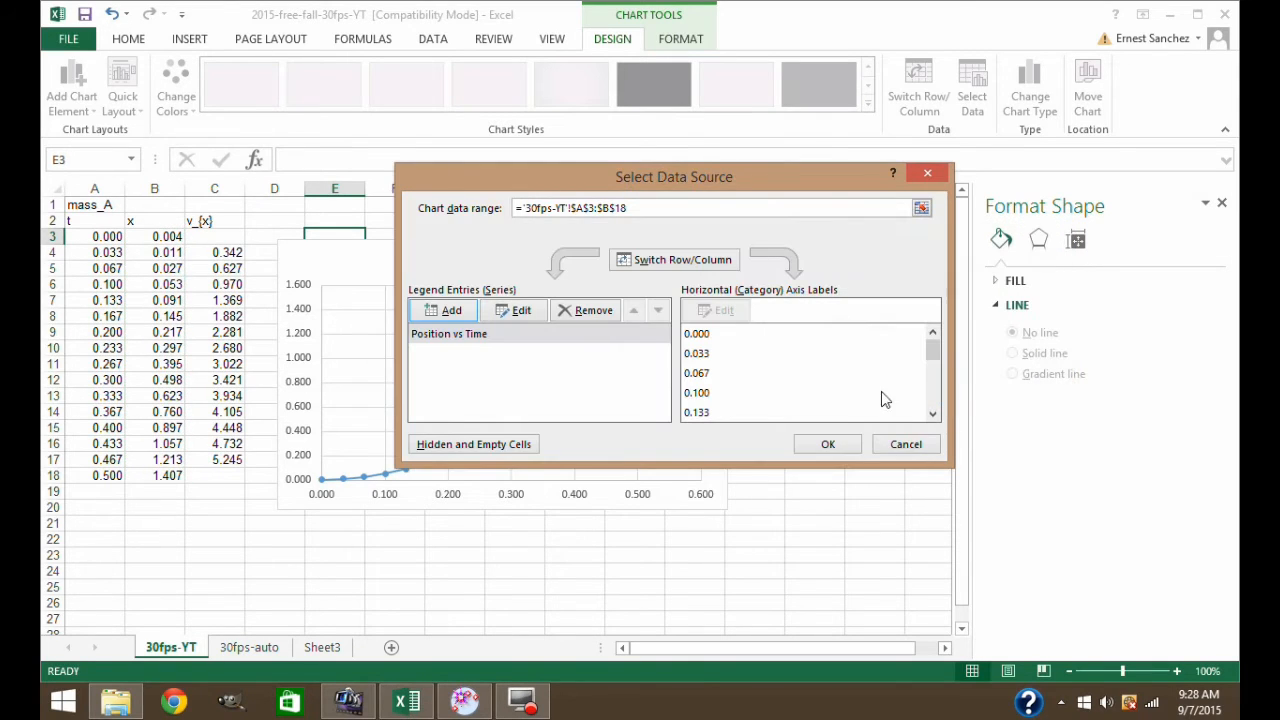
{"action": "left_click", "coordinate": [828, 446]}
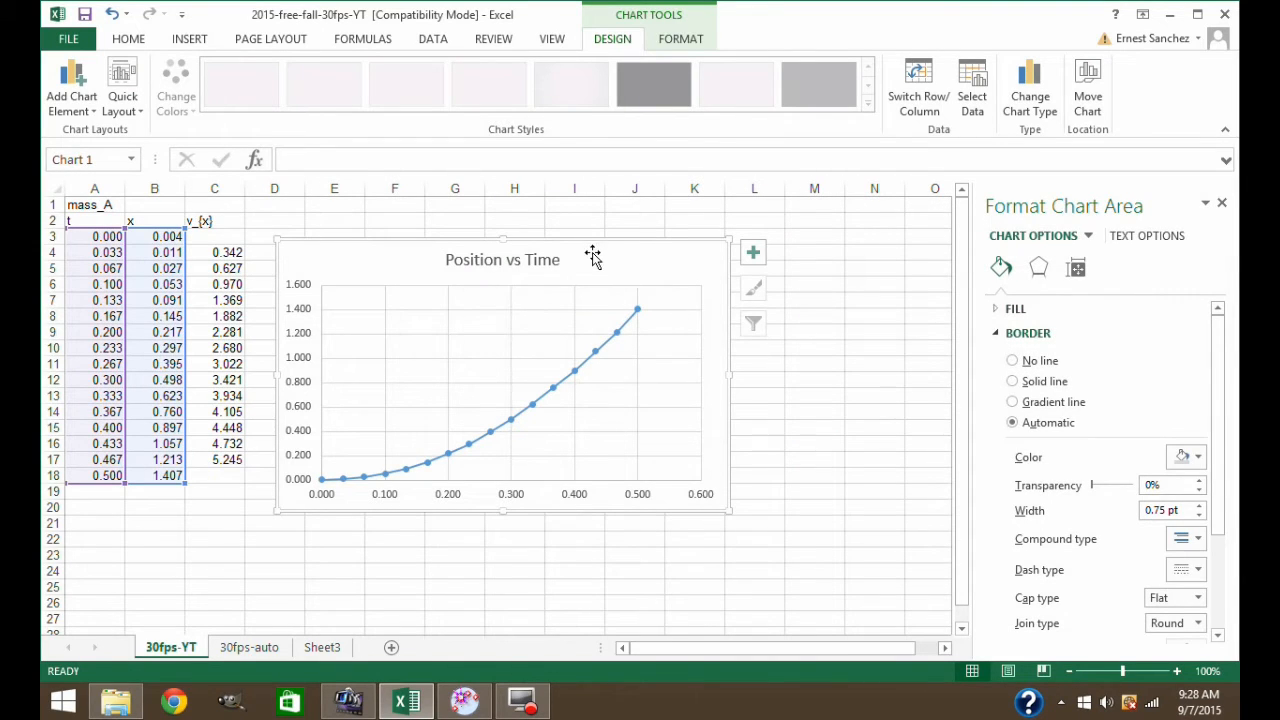
{"action": "left_click_drag", "start_coordinate": [590, 260], "coordinate": [598, 243]}
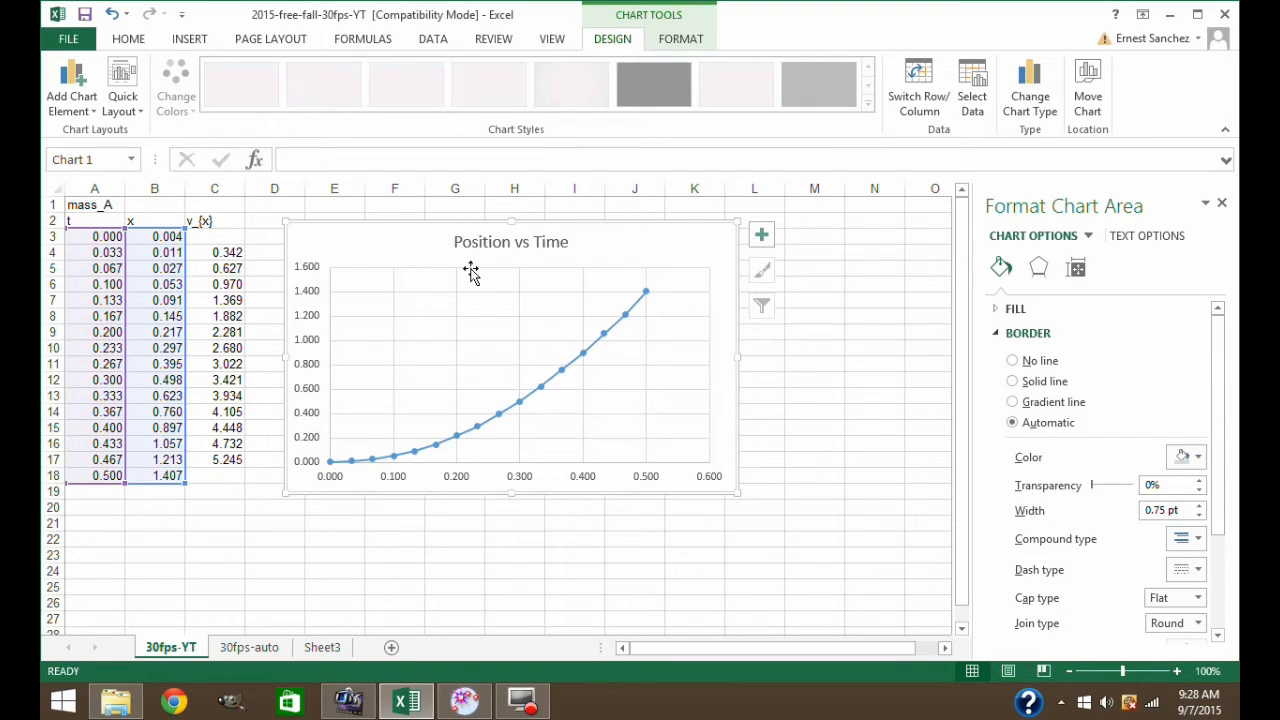
- Review the X and Y ranges of the Position vs Time series in the chart's data source, leaving them as they are
{"action": "mouse_move", "coordinate": [585, 358]}
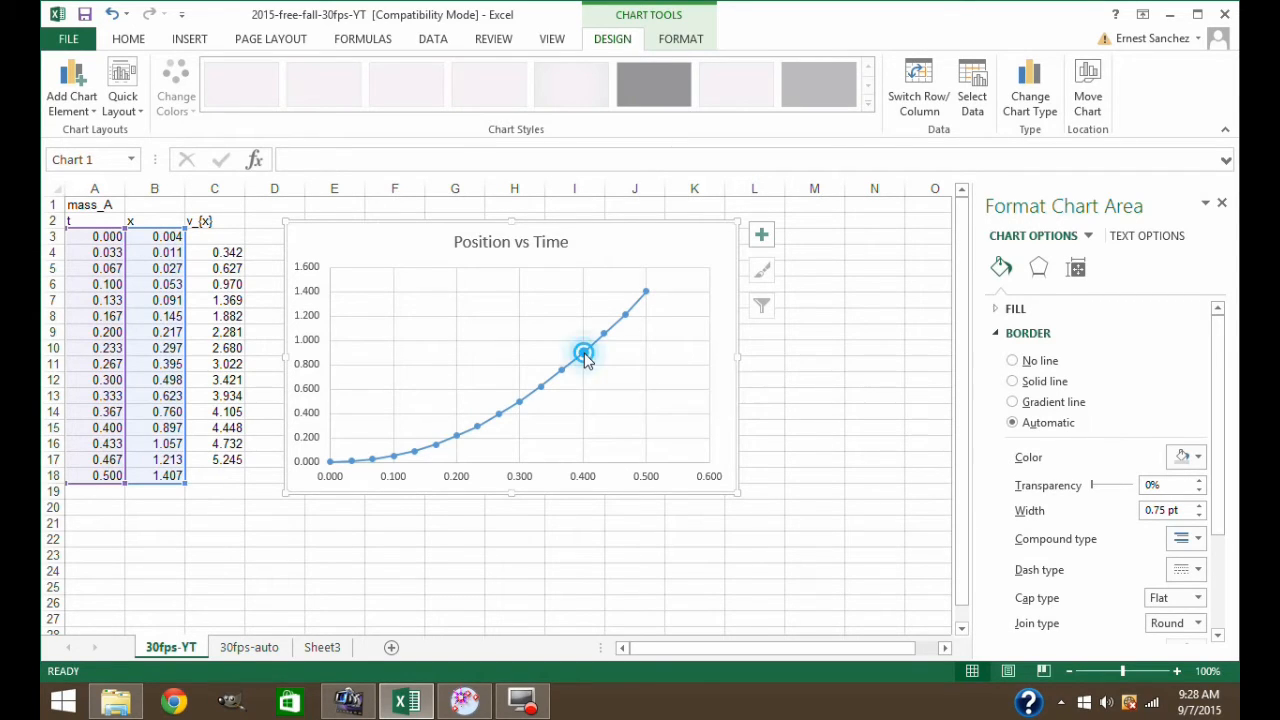
{"action": "left_click", "coordinate": [585, 358]}
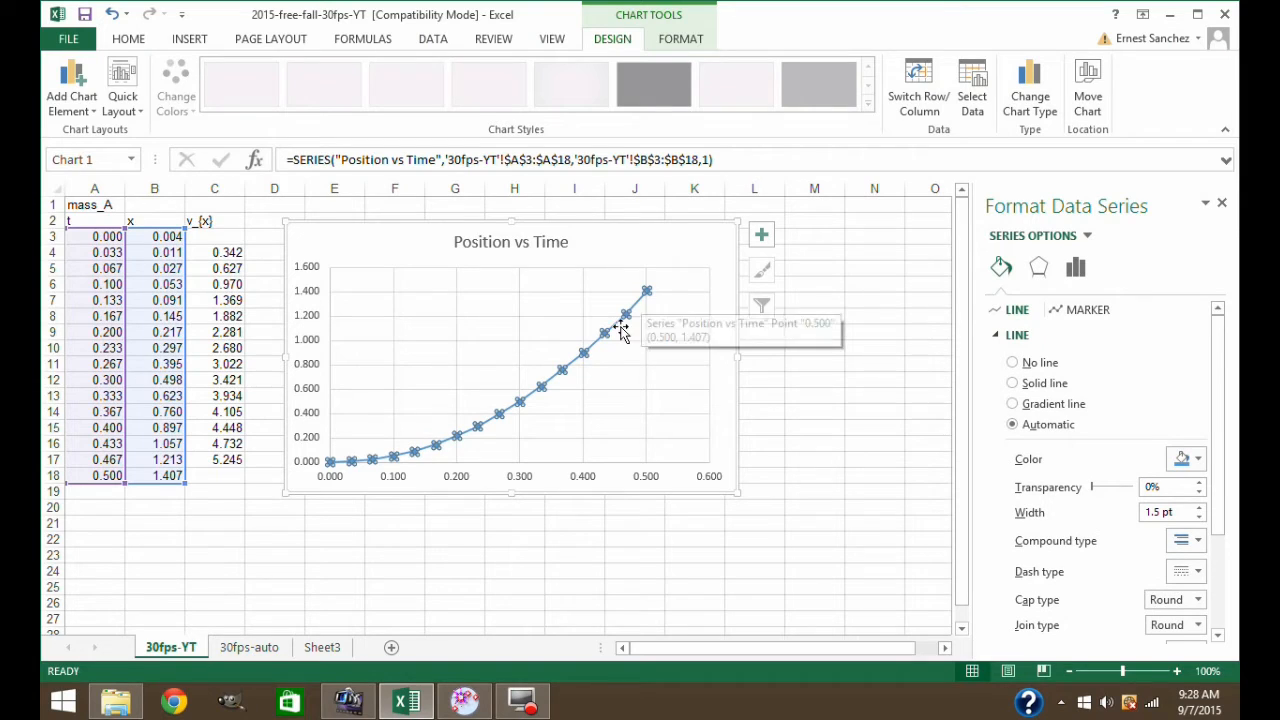
{"action": "right_click", "coordinate": [582, 356]}
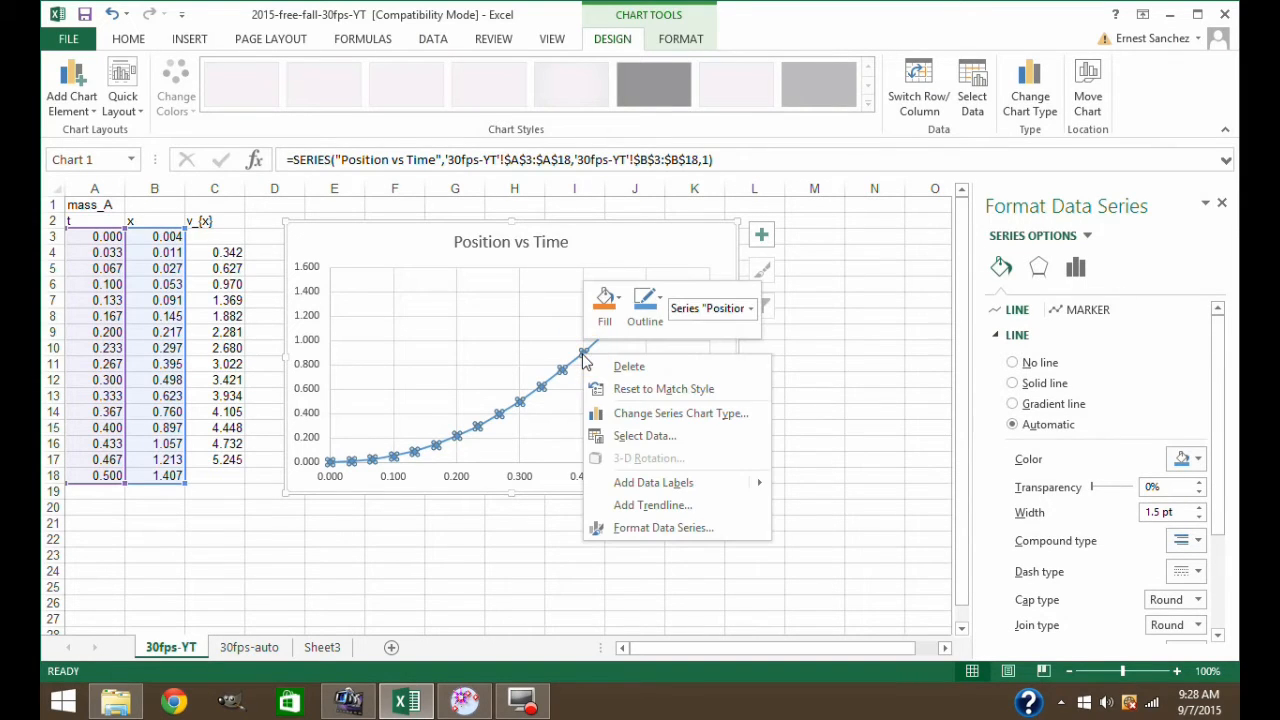
{"action": "left_click", "coordinate": [652, 441]}
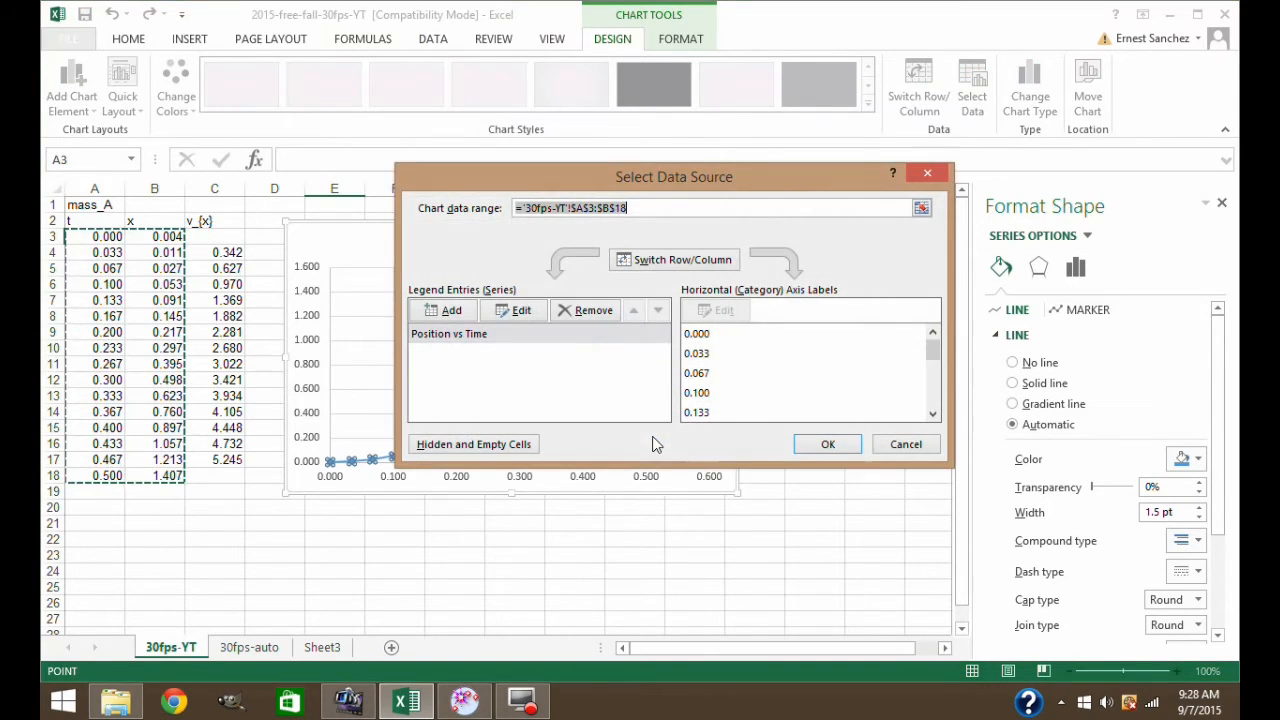
{"action": "left_click", "coordinate": [505, 334]}
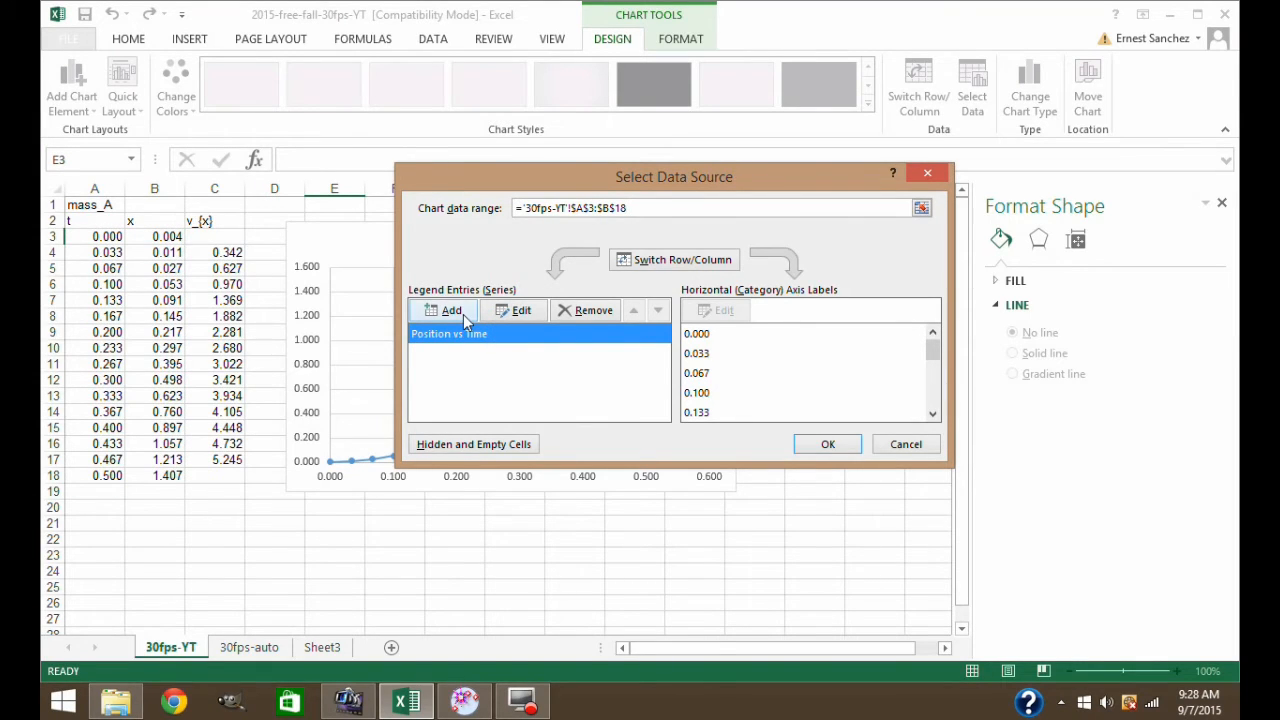
{"action": "left_click", "coordinate": [520, 312]}
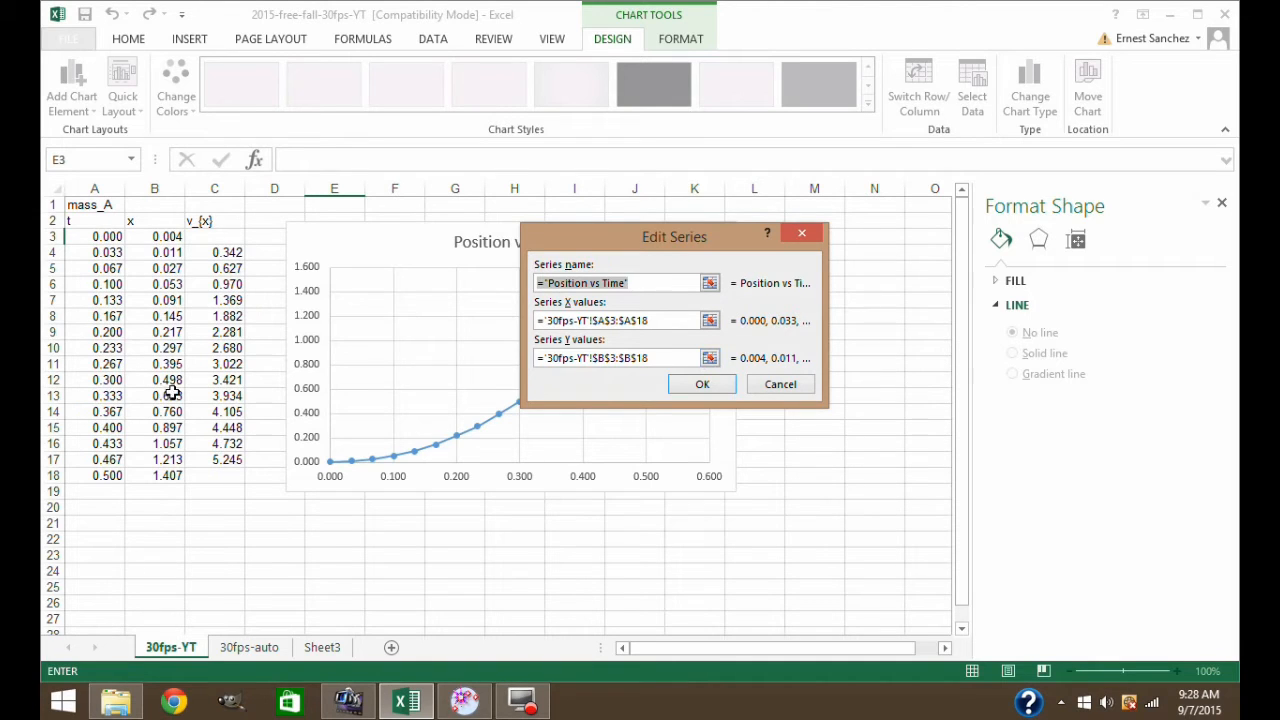
{"action": "left_click", "coordinate": [717, 389]}
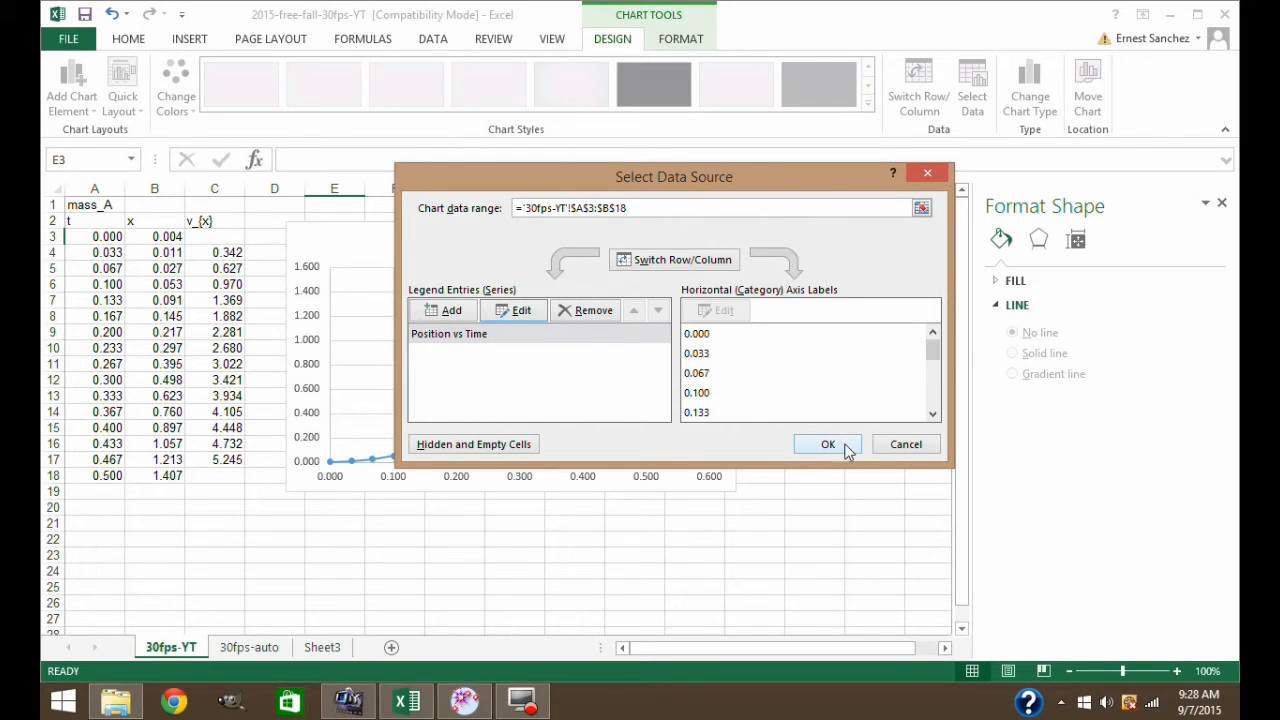
{"action": "left_click", "coordinate": [906, 444]}
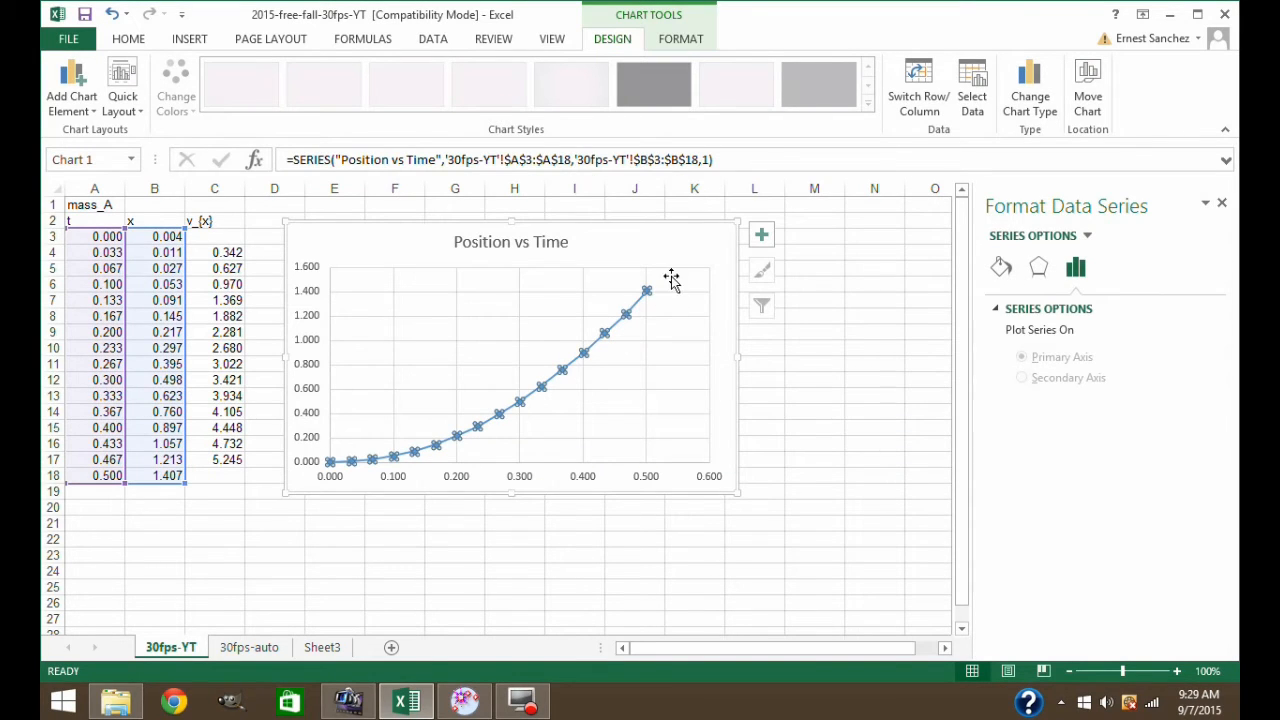
{"action": "left_click", "coordinate": [806, 368]}
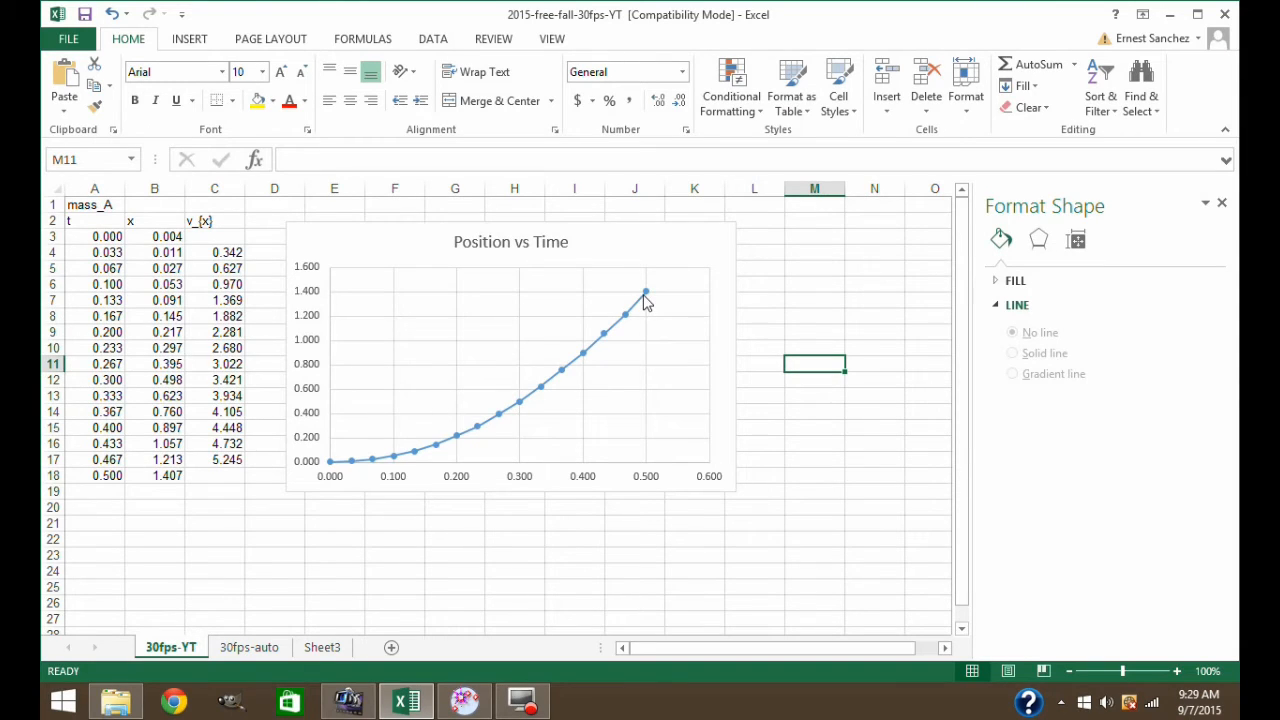
- Add a trendline to the Position vs Time series and make it a polynomial of order 2
{"action": "mouse_move", "coordinate": [647, 298]}
{"action": "left_click", "coordinate": [646, 292]}
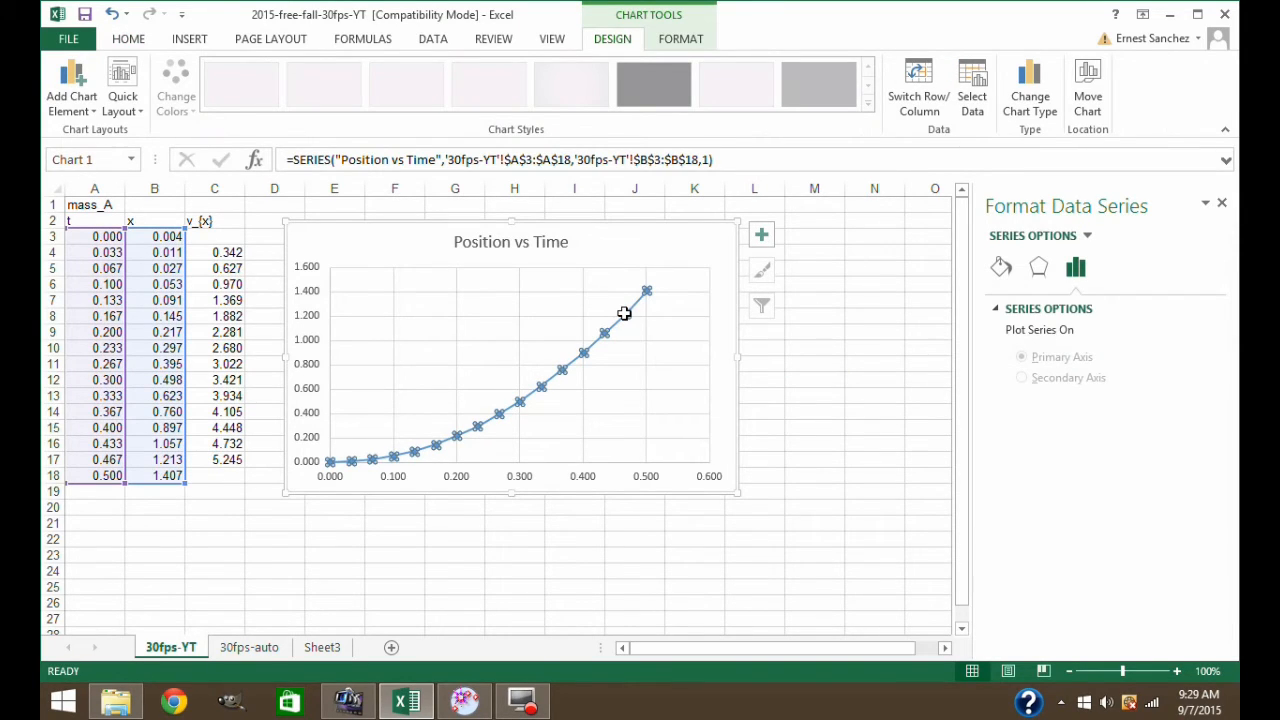
{"action": "mouse_move", "coordinate": [626, 313]}
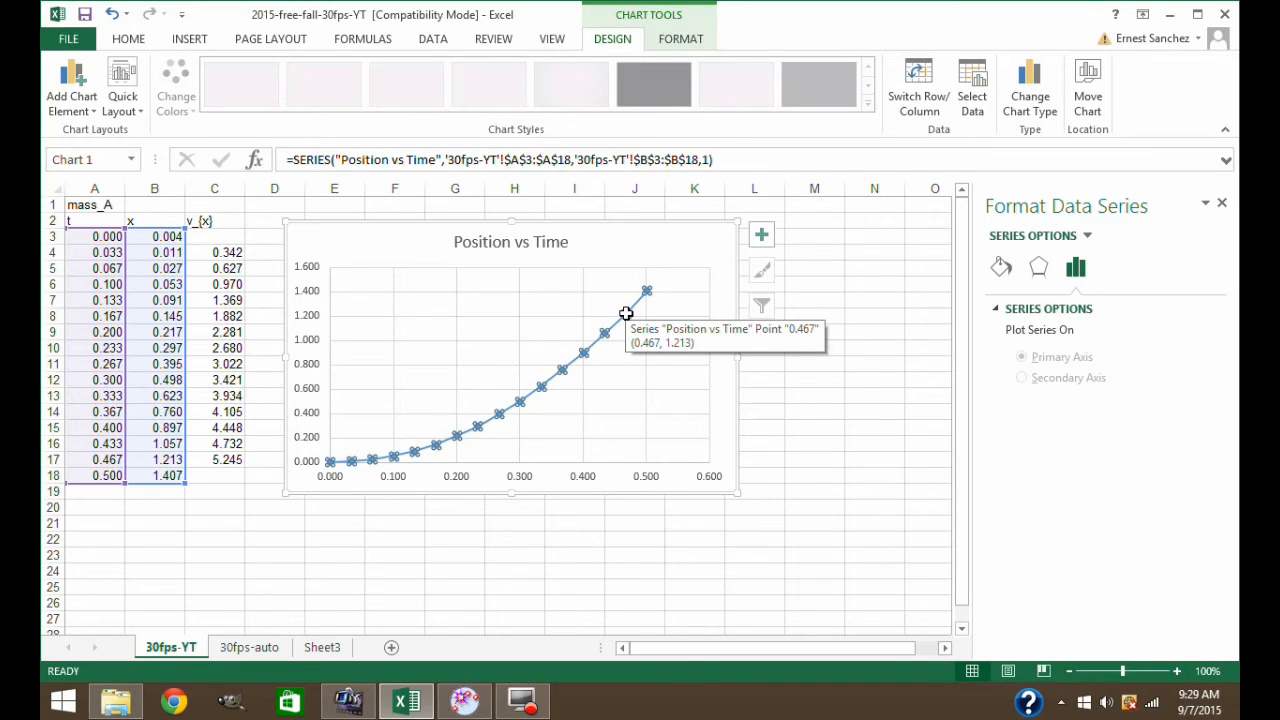
{"action": "right_click", "coordinate": [626, 313]}
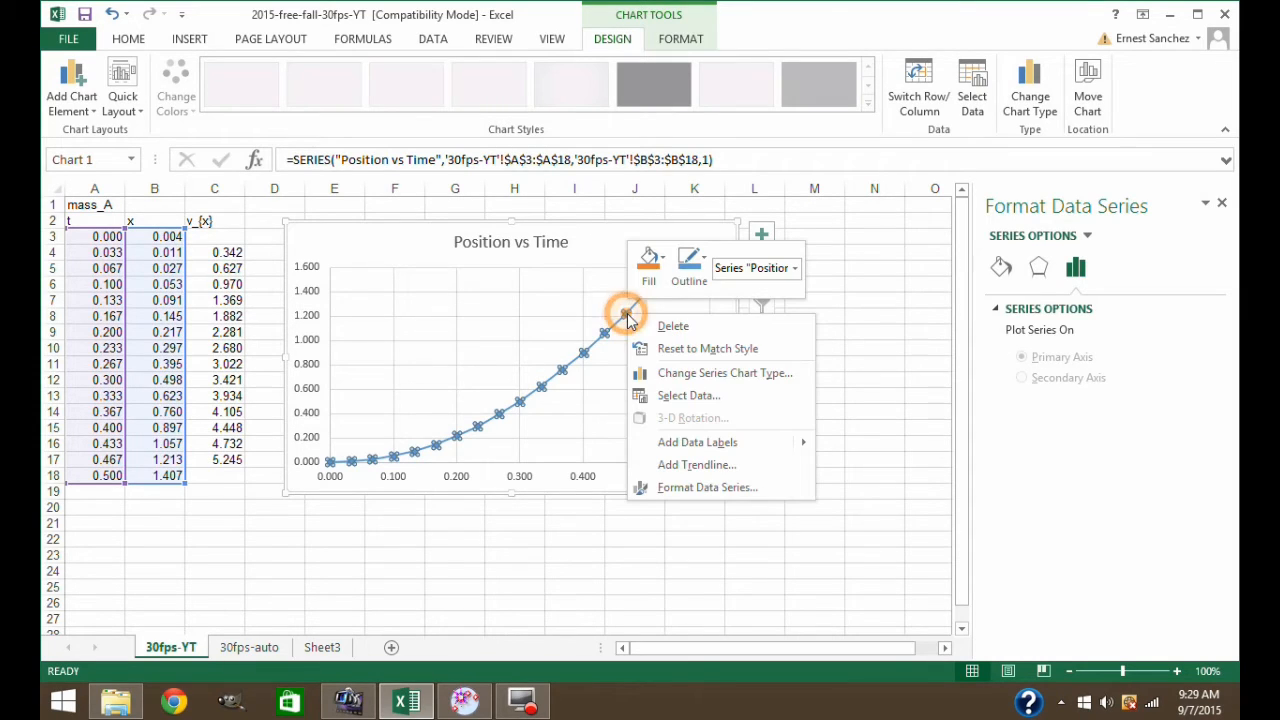
{"action": "left_click", "coordinate": [702, 476]}
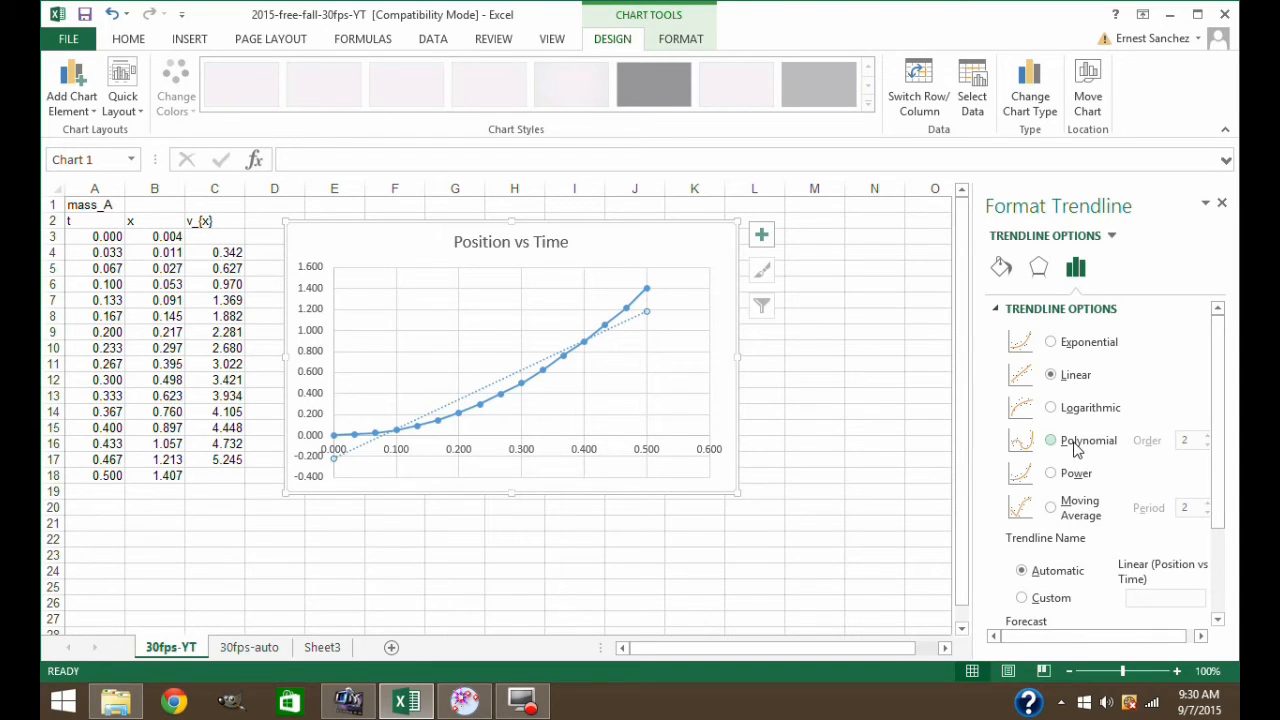
{"action": "left_click", "coordinate": [1076, 446]}
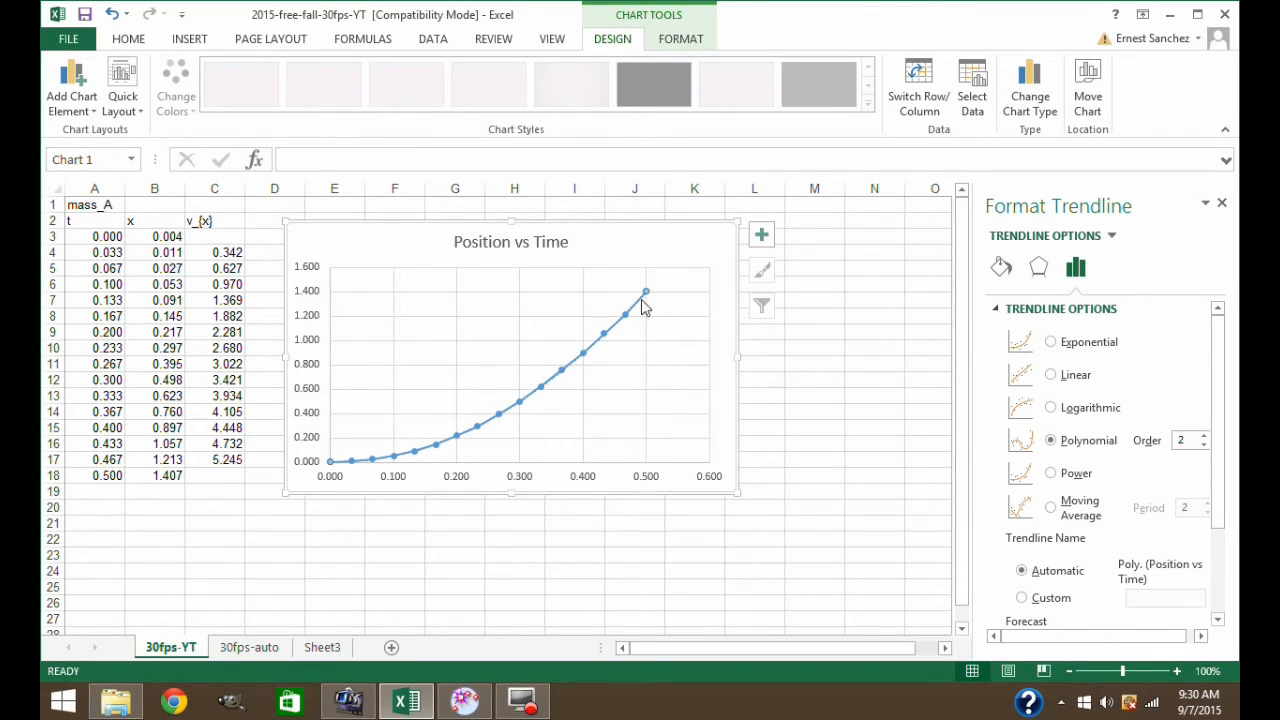
- Try the Exponential, Linear and Logarithmic types on the Position vs Time trendline for comparison
{"action": "left_click", "coordinate": [1051, 342]}
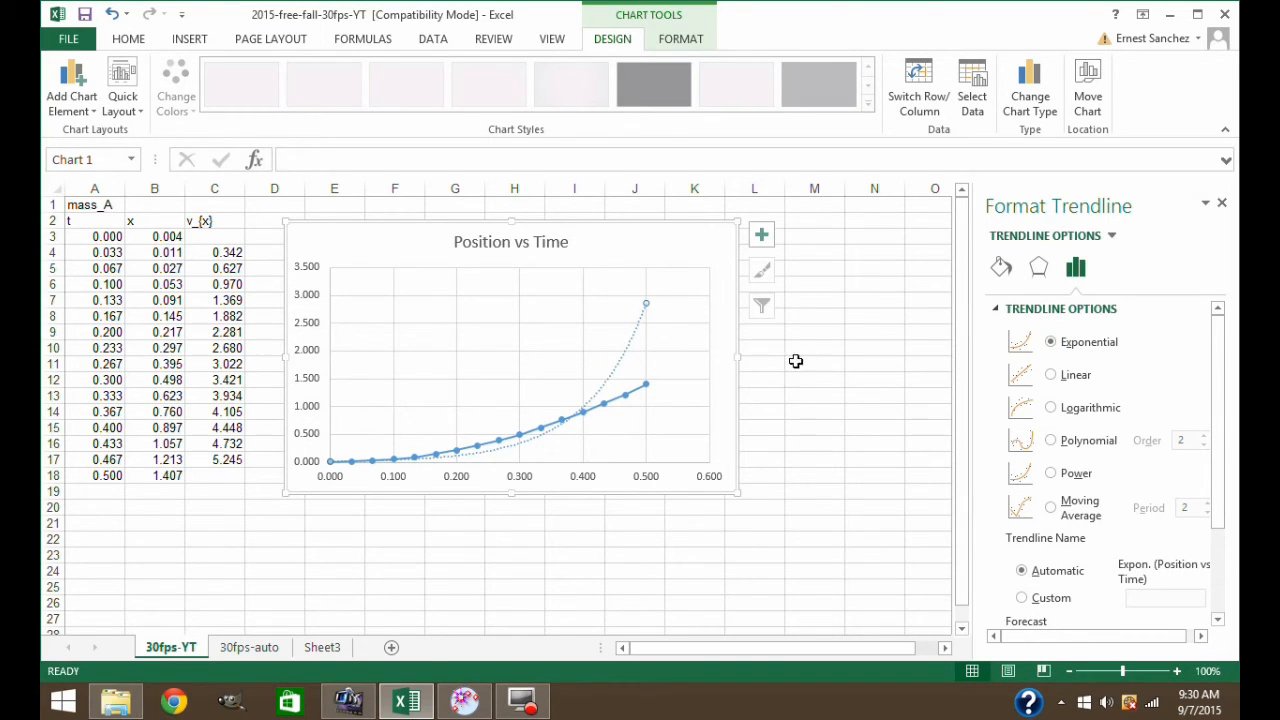
{"action": "left_click", "coordinate": [1050, 377]}
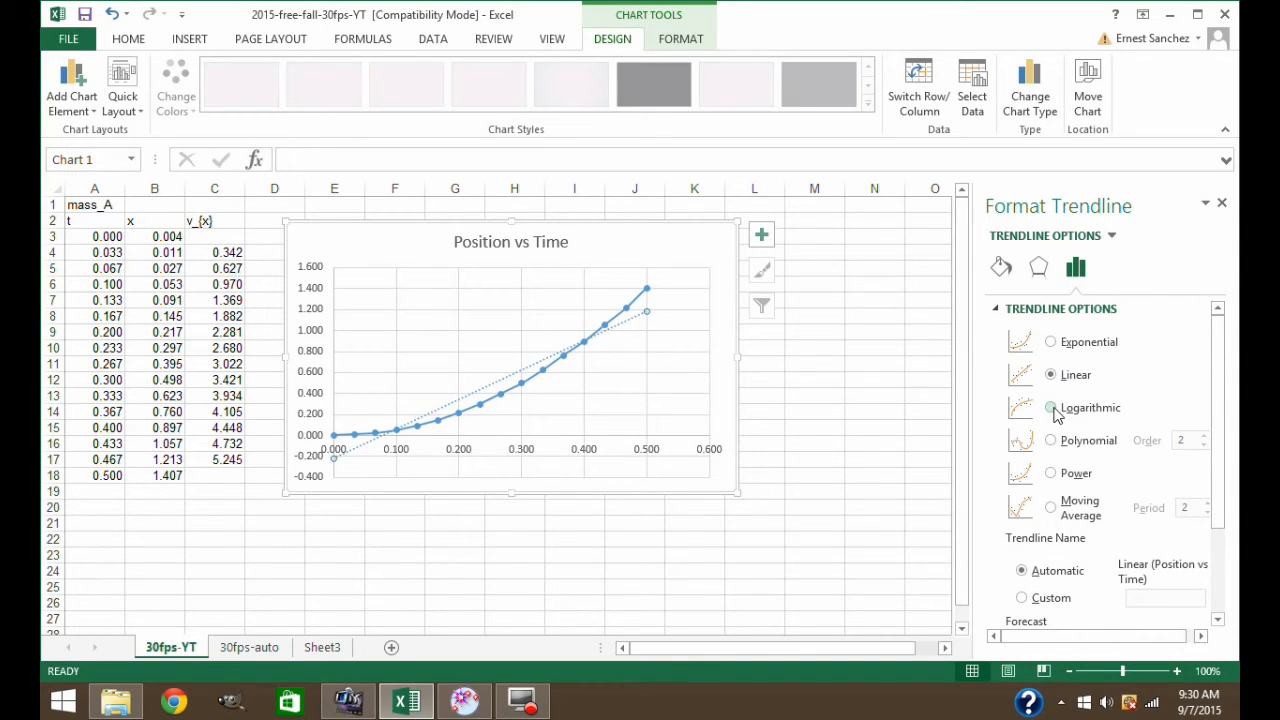
{"action": "left_click", "coordinate": [1050, 408]}
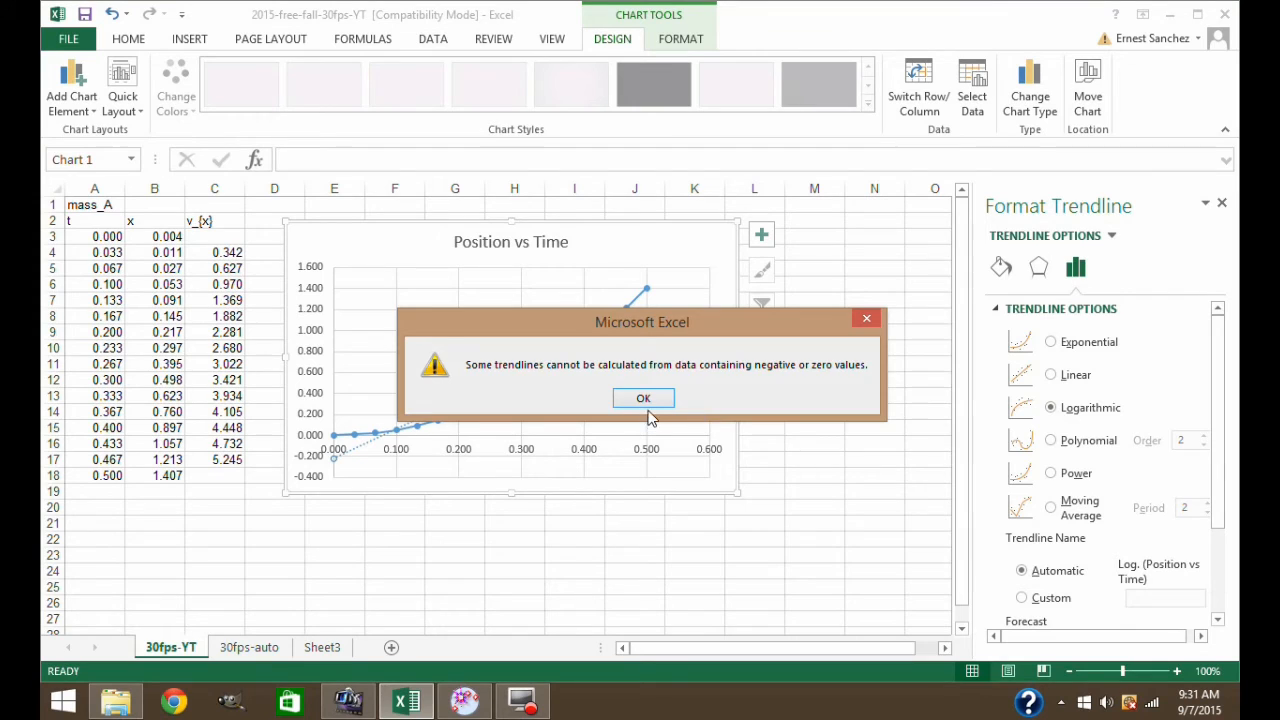
{"action": "left_click", "coordinate": [643, 399]}
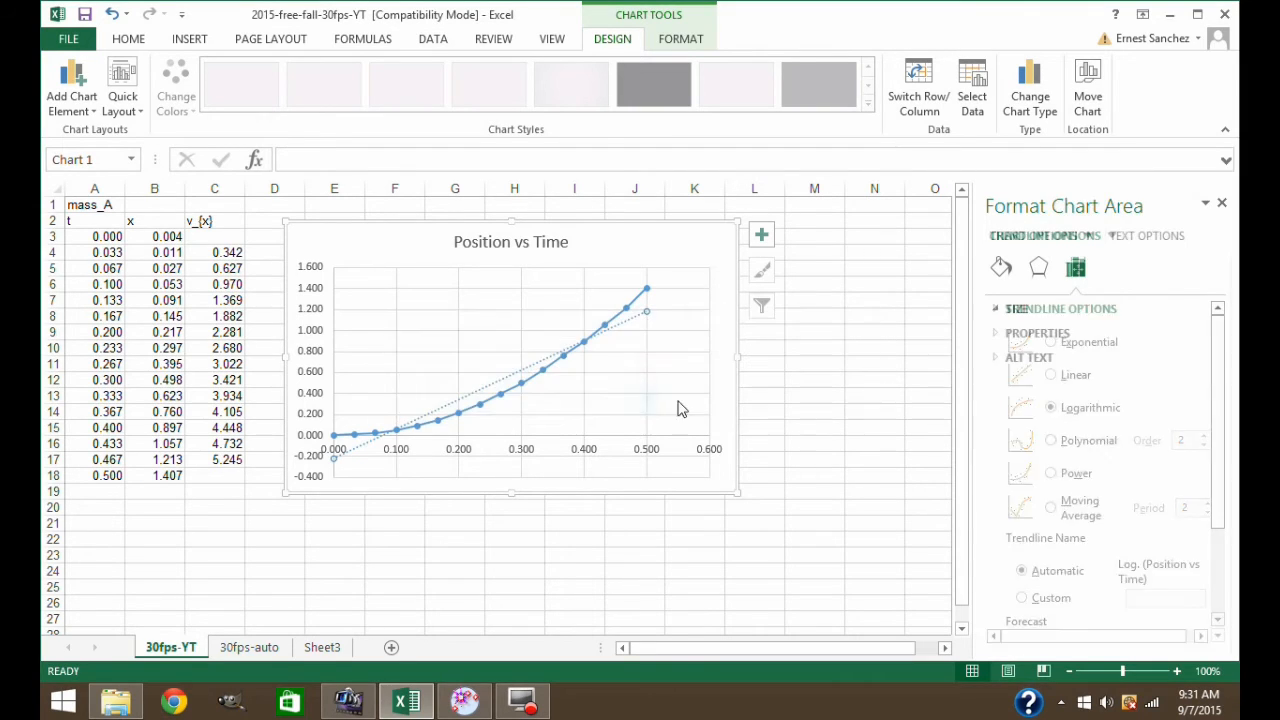
- Try to fit a Power trendline to the Position vs Time series and delete the trendline
{"action": "left_click", "coordinate": [646, 292]}
{"action": "right_click", "coordinate": [646, 292]}
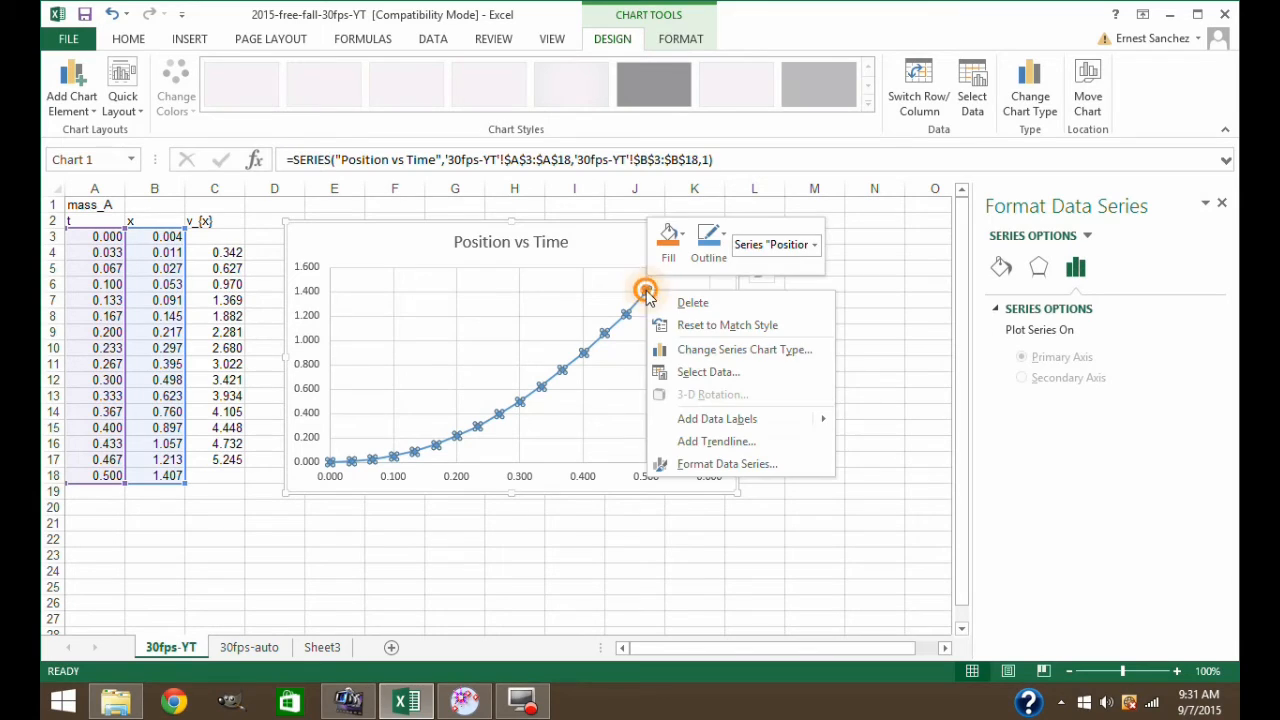
{"action": "left_click", "coordinate": [725, 441]}
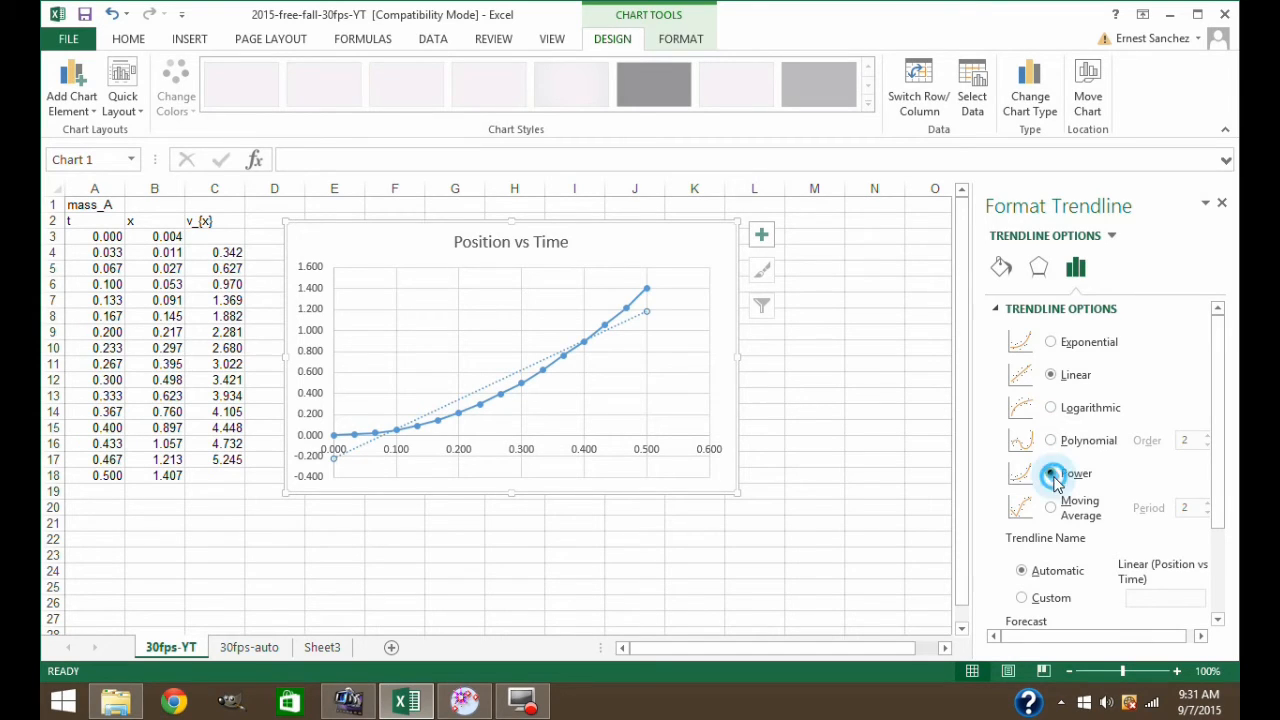
{"action": "key", "text": "Delete"}
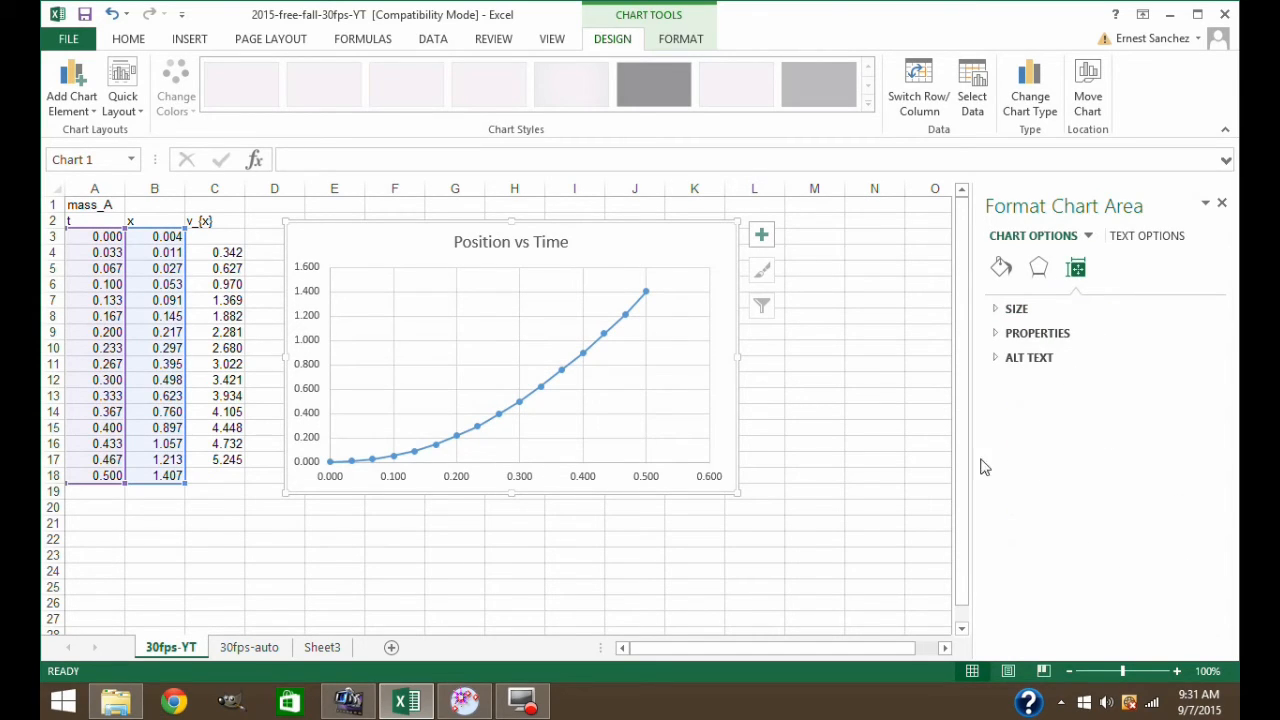
- Add a new trendline to the Position vs Time series and set it to Polynomial, order 2
{"action": "left_click", "coordinate": [647, 291]}
{"action": "right_click", "coordinate": [647, 291]}
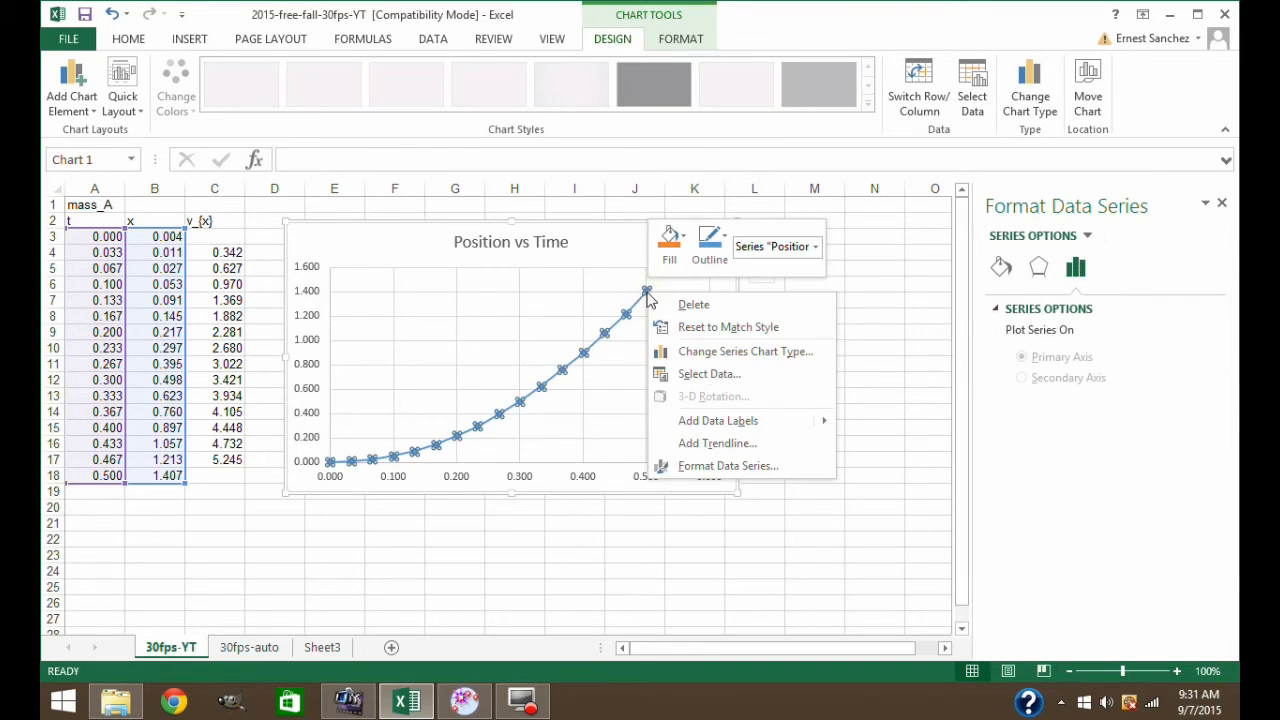
{"action": "left_click", "coordinate": [752, 445]}
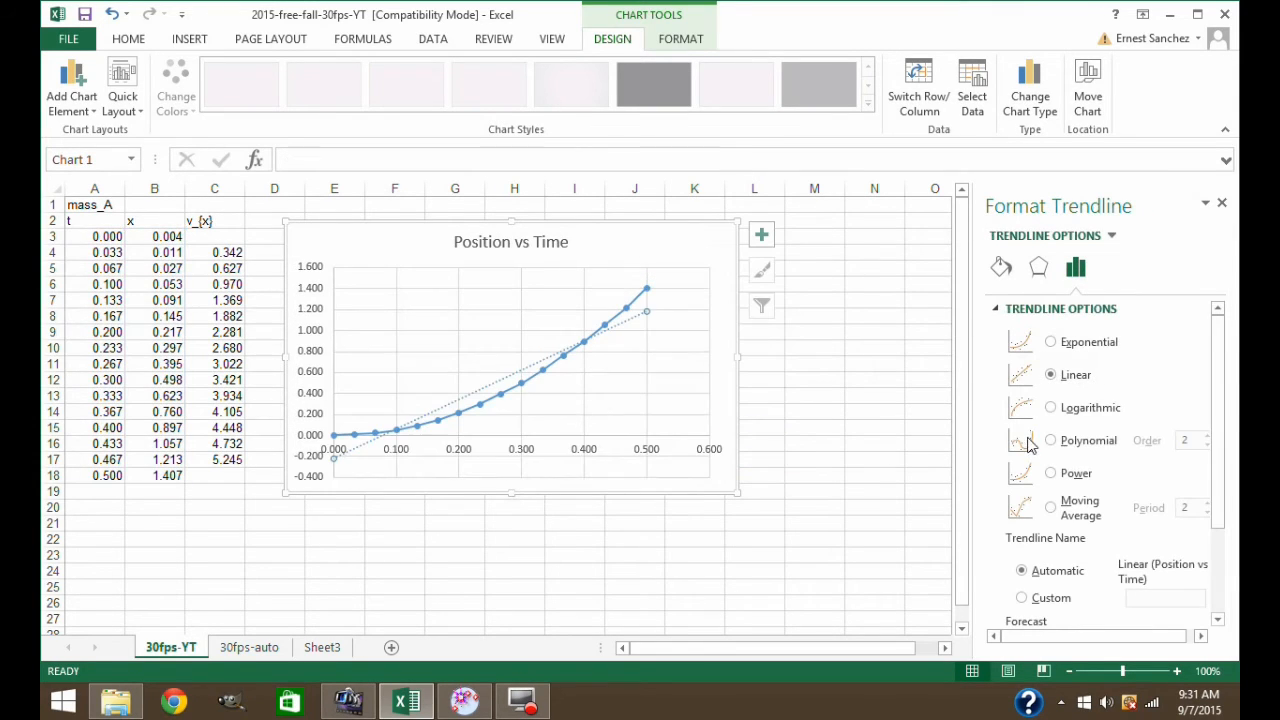
{"action": "left_click", "coordinate": [1087, 447]}
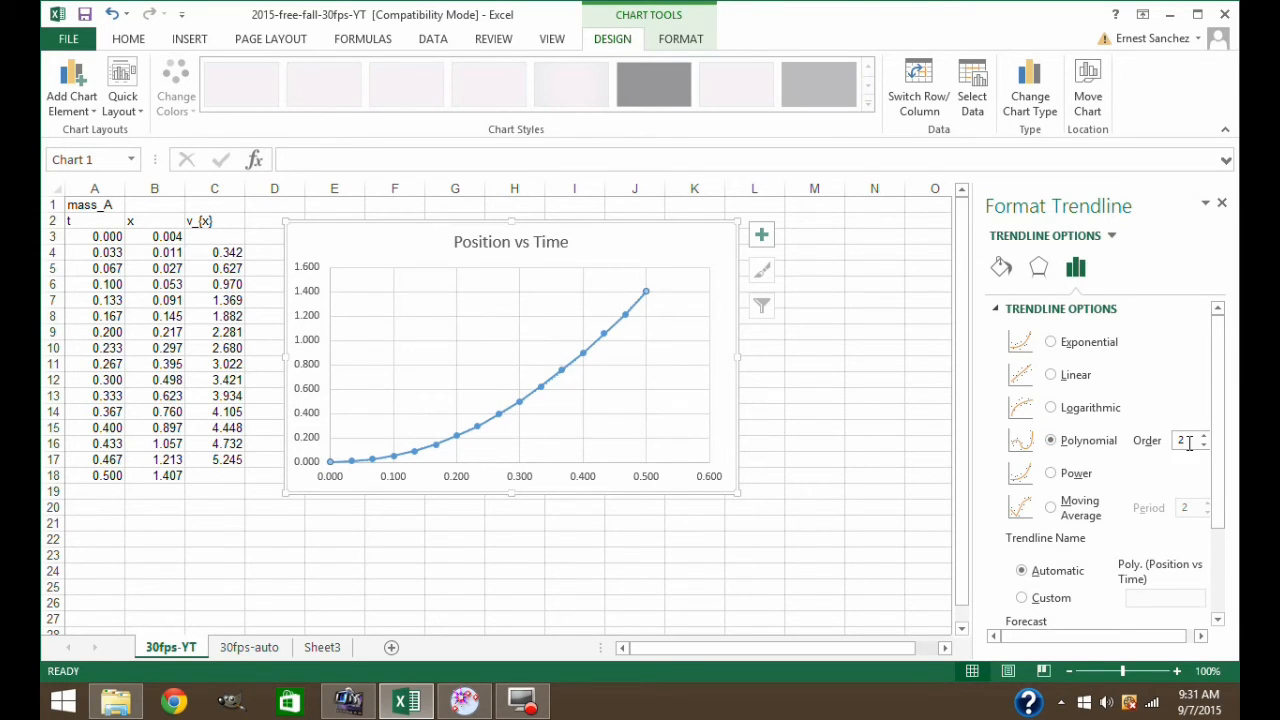
- Display the polynomial trendline's equation on the Position vs Time chart
{"action": "left_click_drag", "start_coordinate": [1213, 406], "coordinate": [1236, 532]}
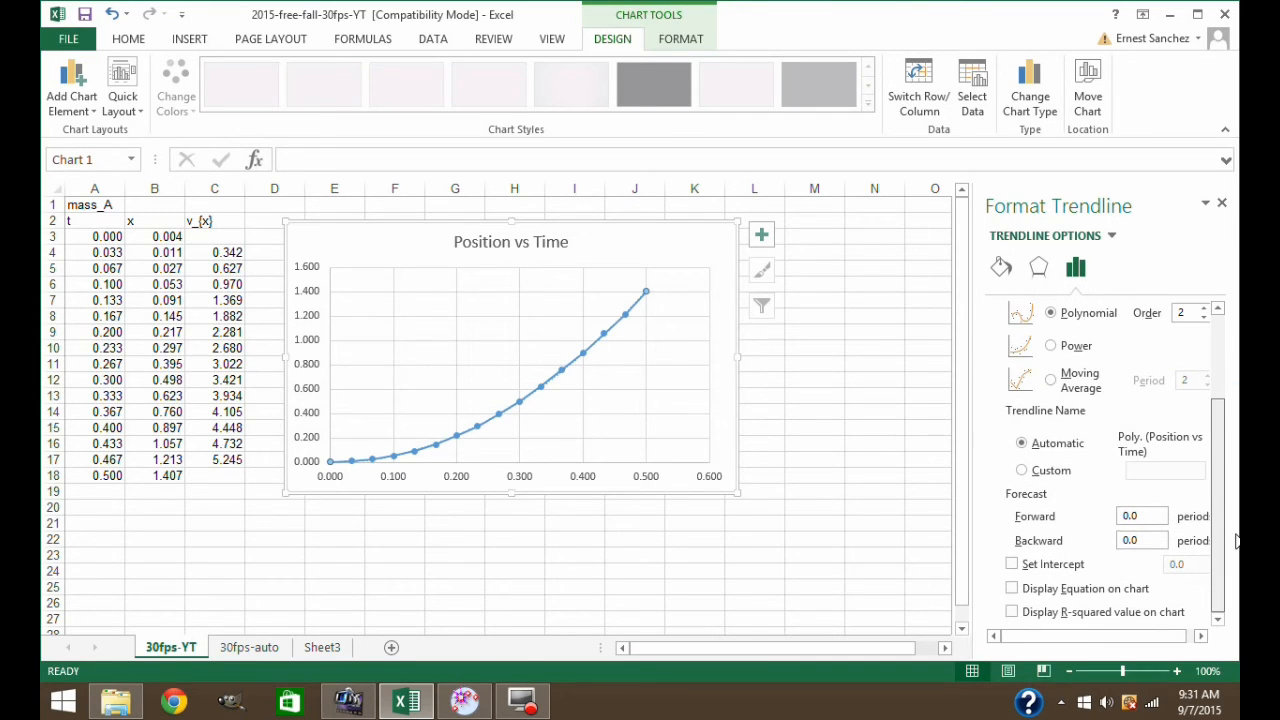
{"action": "left_click", "coordinate": [1012, 589]}
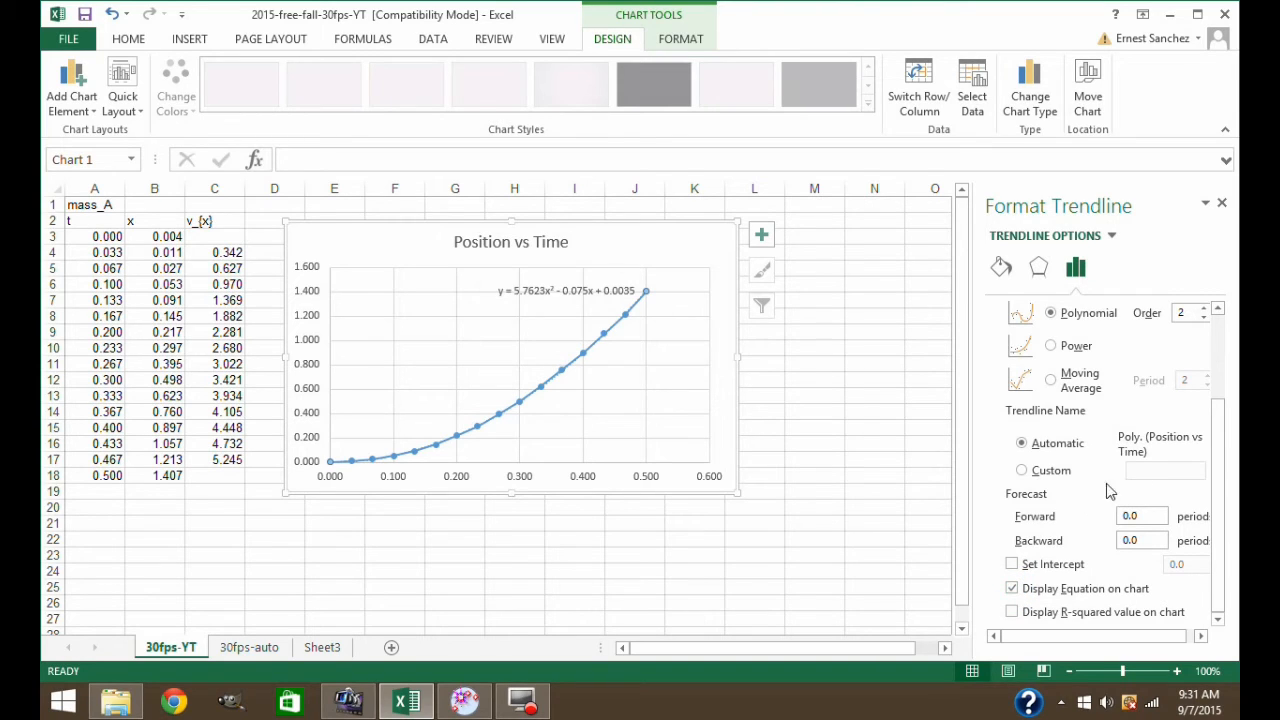
{"action": "left_click_drag", "start_coordinate": [1223, 486], "coordinate": [1230, 376]}
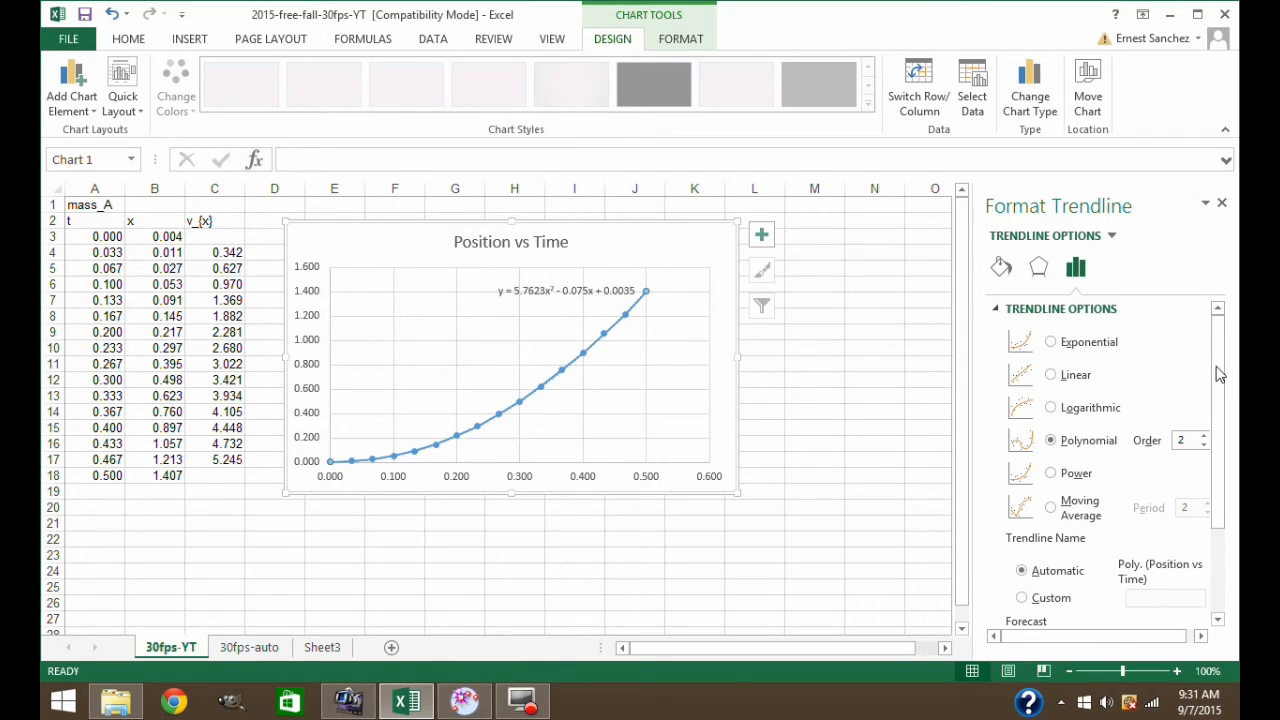
{"action": "left_click_drag", "start_coordinate": [1218, 370], "coordinate": [1218, 452]}
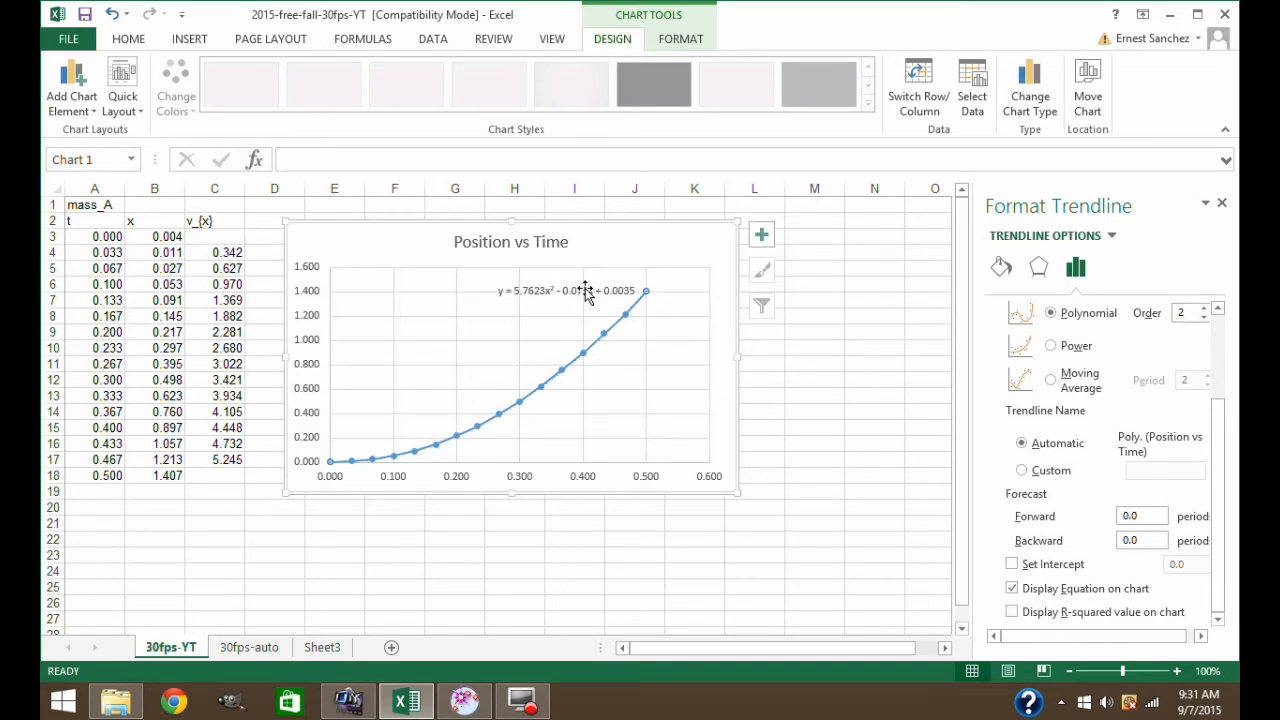
- Move the trendline equation label above the plot area, beside the Position vs Time chart title
{"action": "left_click", "coordinate": [547, 290]}
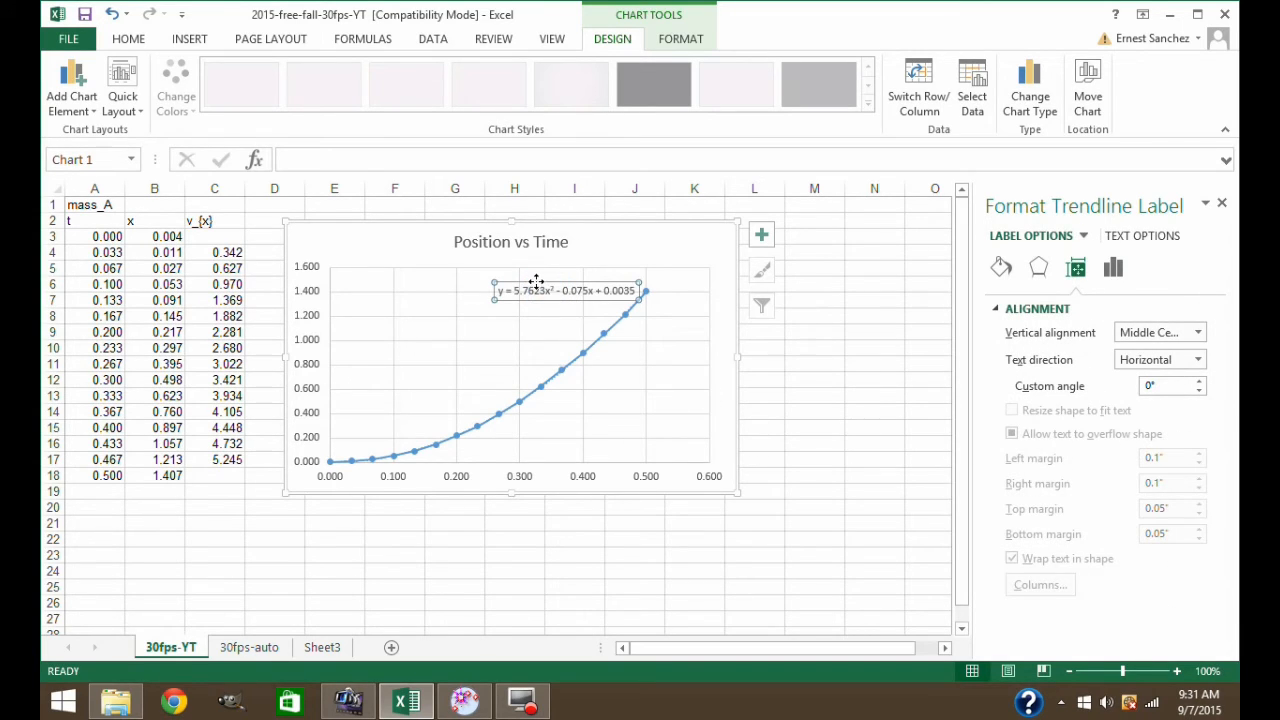
{"action": "left_click_drag", "start_coordinate": [536, 283], "coordinate": [628, 235]}
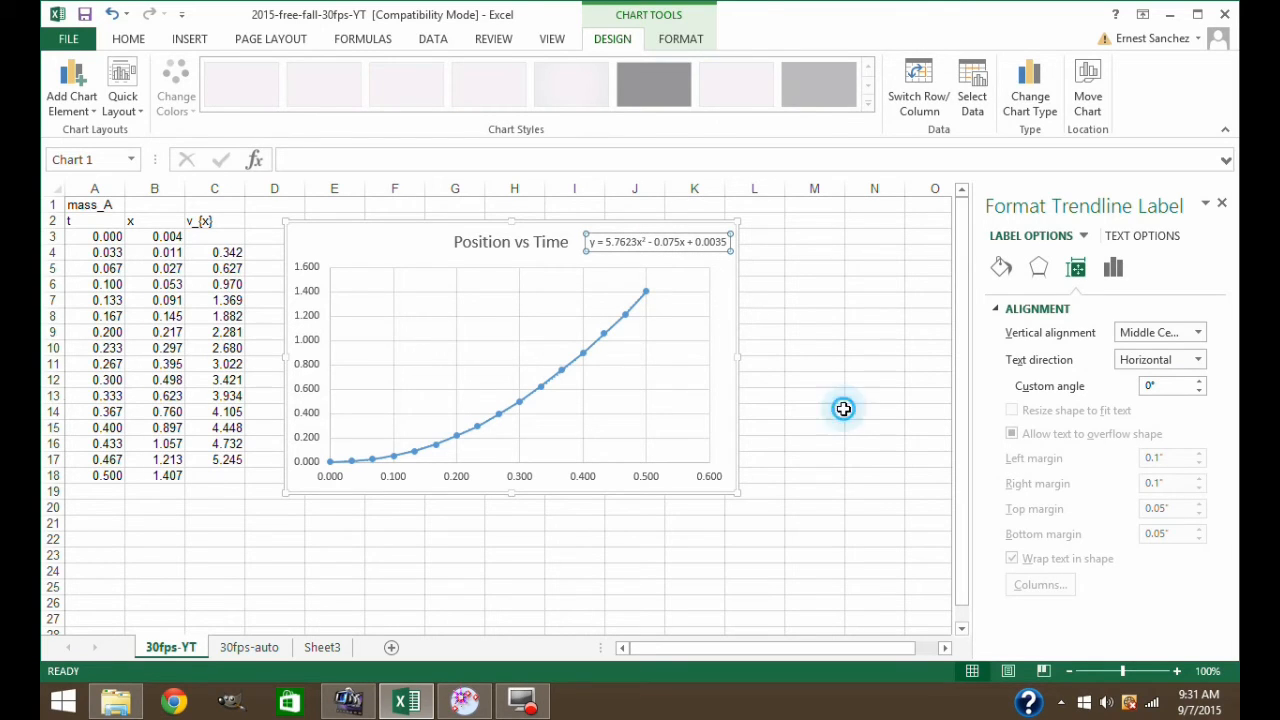
{"action": "left_click", "coordinate": [838, 411]}
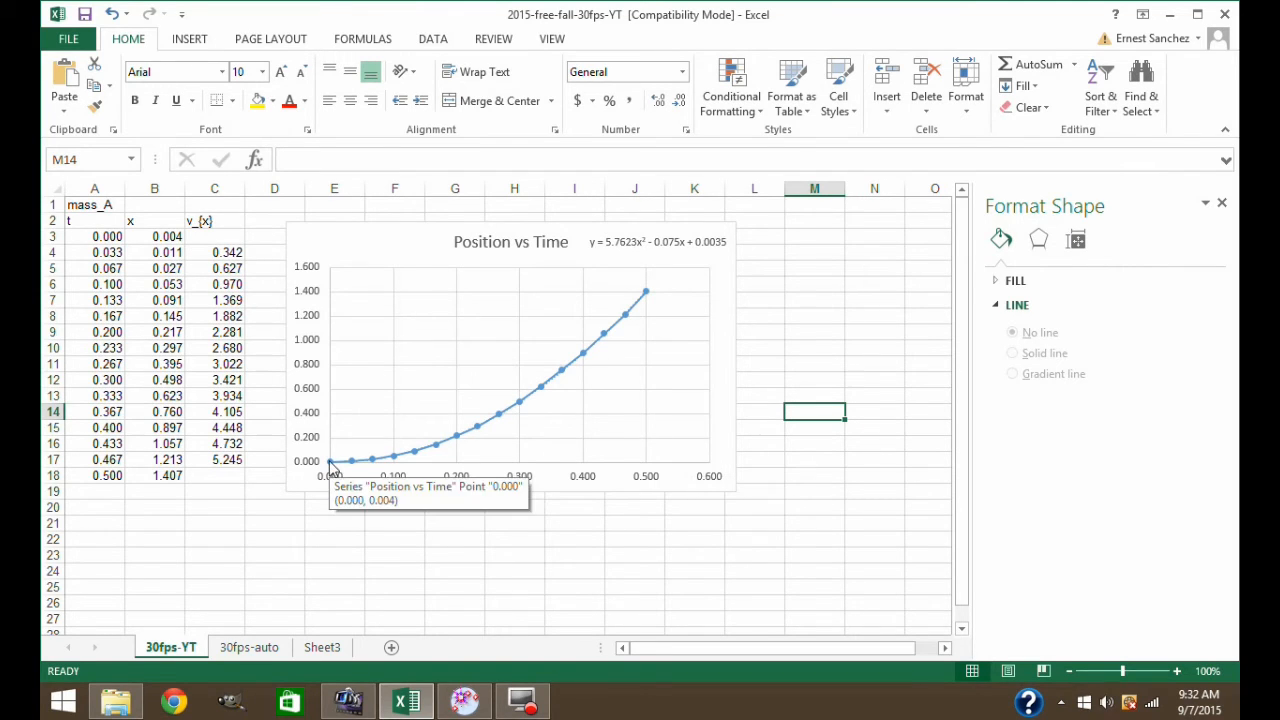
- Calculate the acceleration in cell N3 by doubling the trendline's quadratic coefficient with the formula =5.7623*2
{"action": "left_click", "coordinate": [618, 245]}
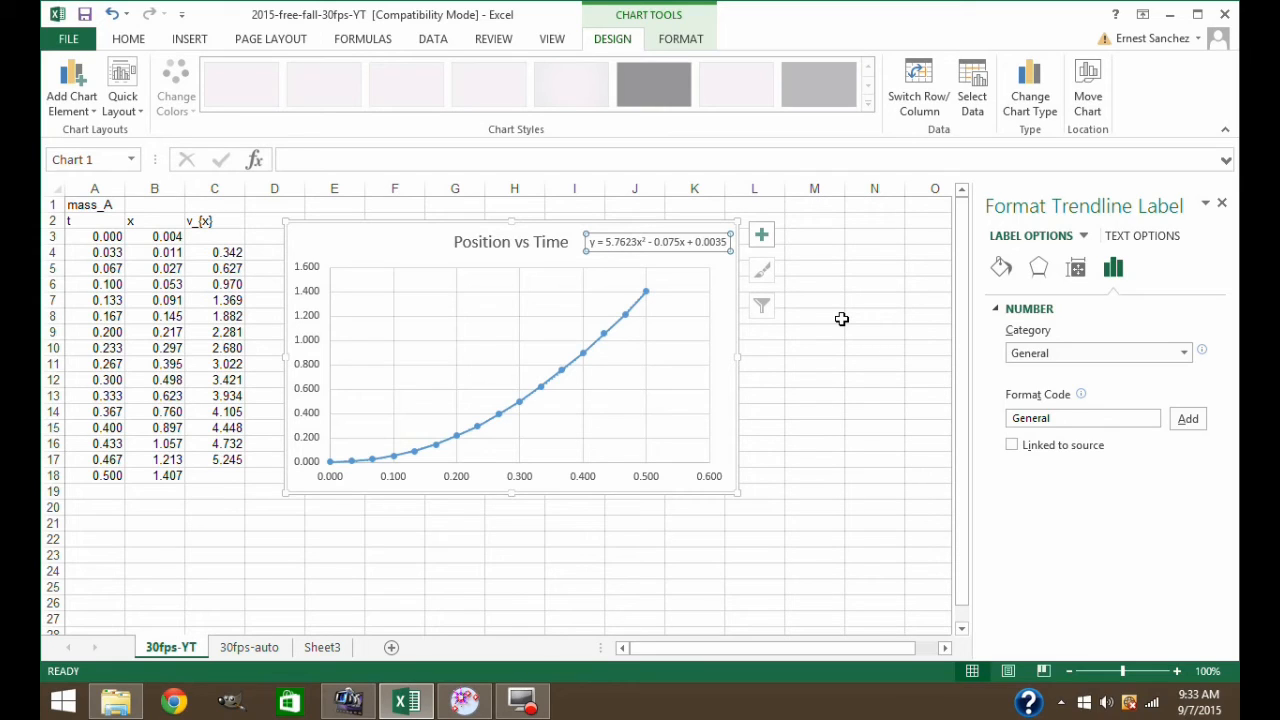
{"action": "left_click", "coordinate": [866, 239]}
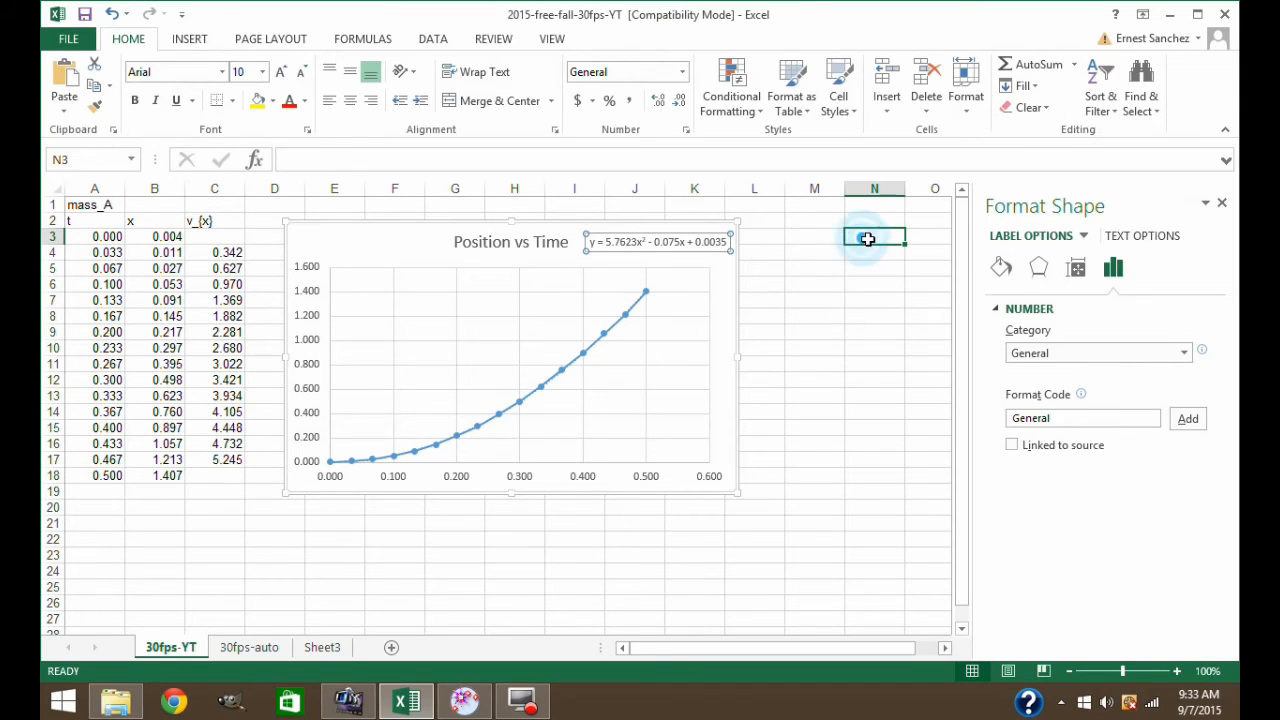
{"action": "type", "text": "="}
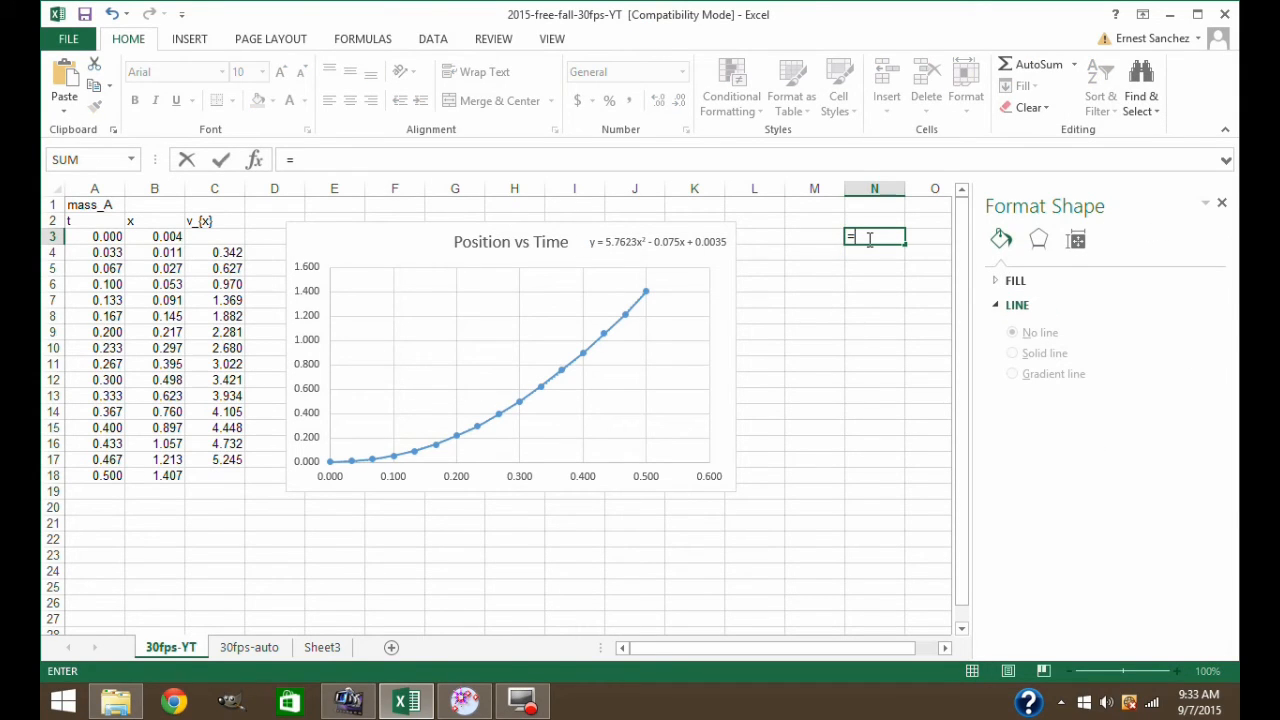
{"action": "type", "text": "5.7623*2"}
{"action": "key", "text": "Return"}
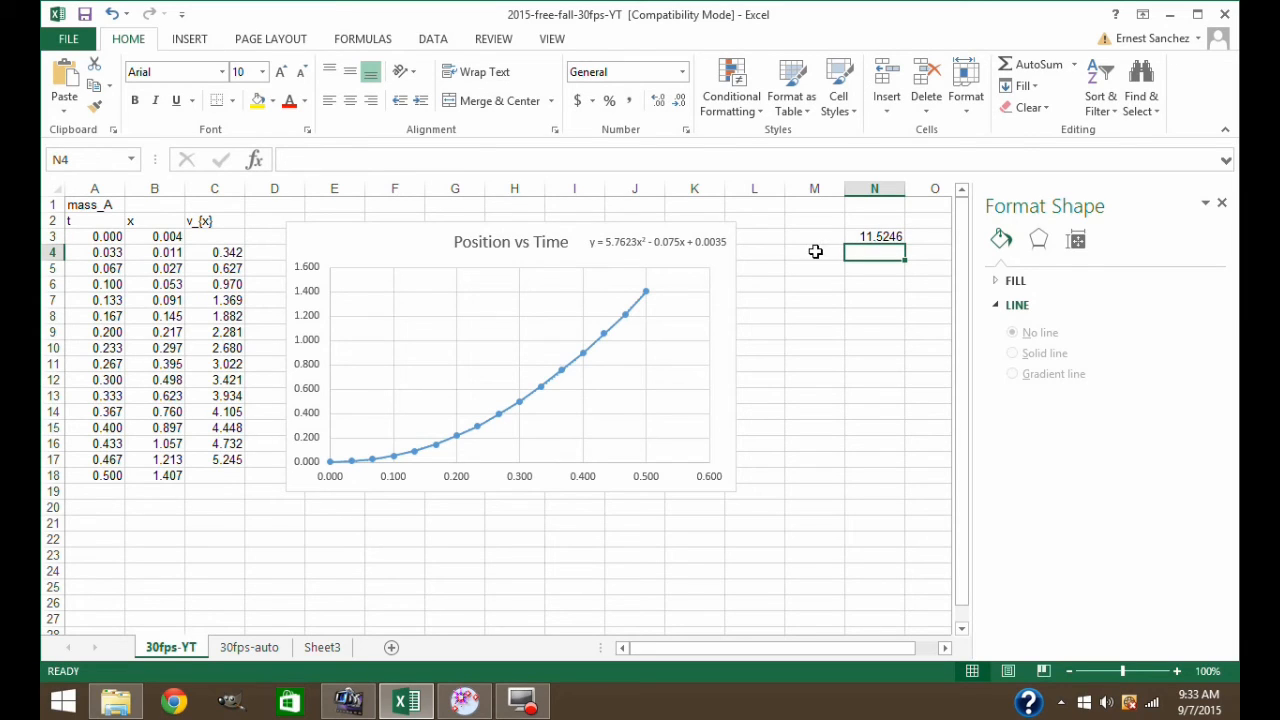
{"action": "left_click", "coordinate": [815, 252]}
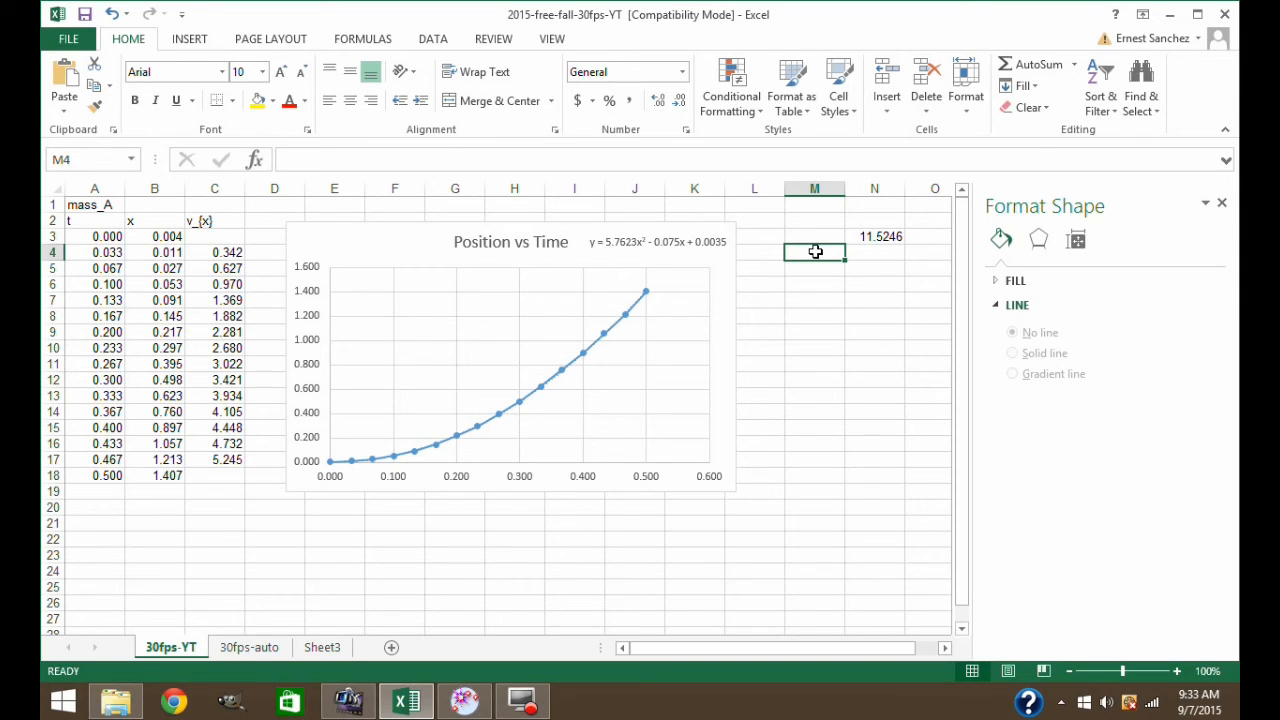
{"action": "left_click", "coordinate": [814, 237]}
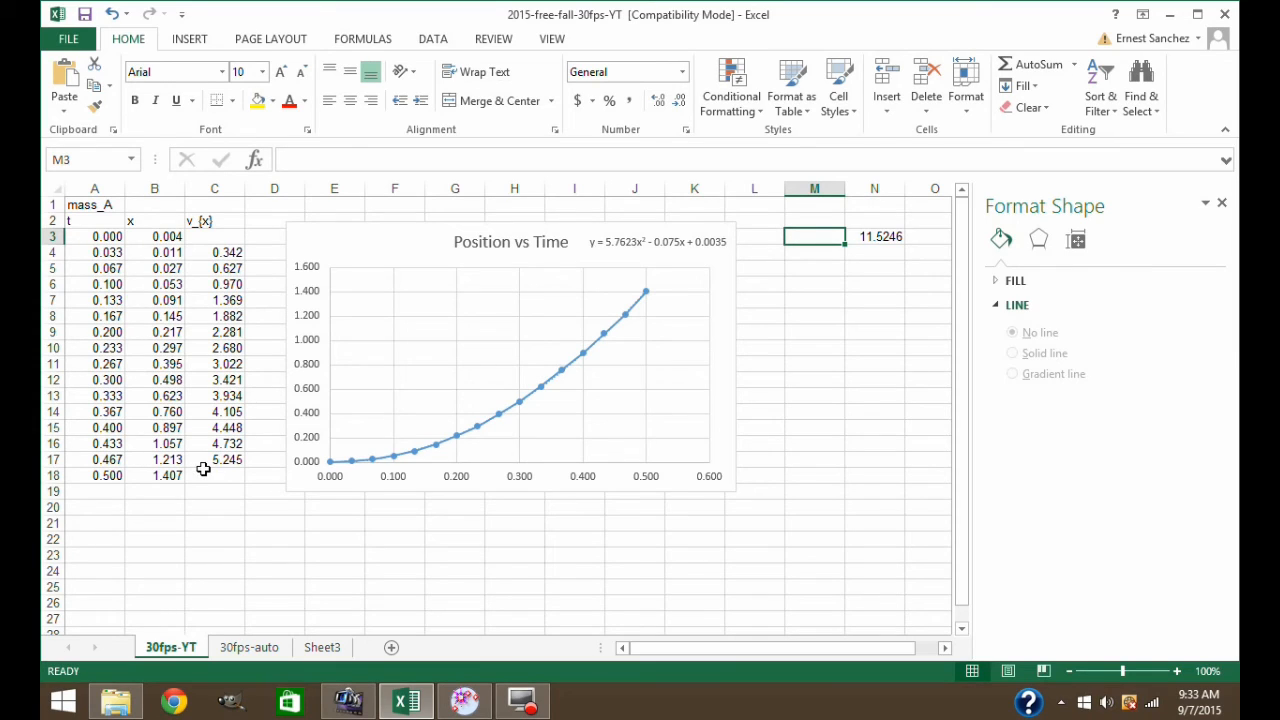
{"action": "left_click", "coordinate": [920, 238]}
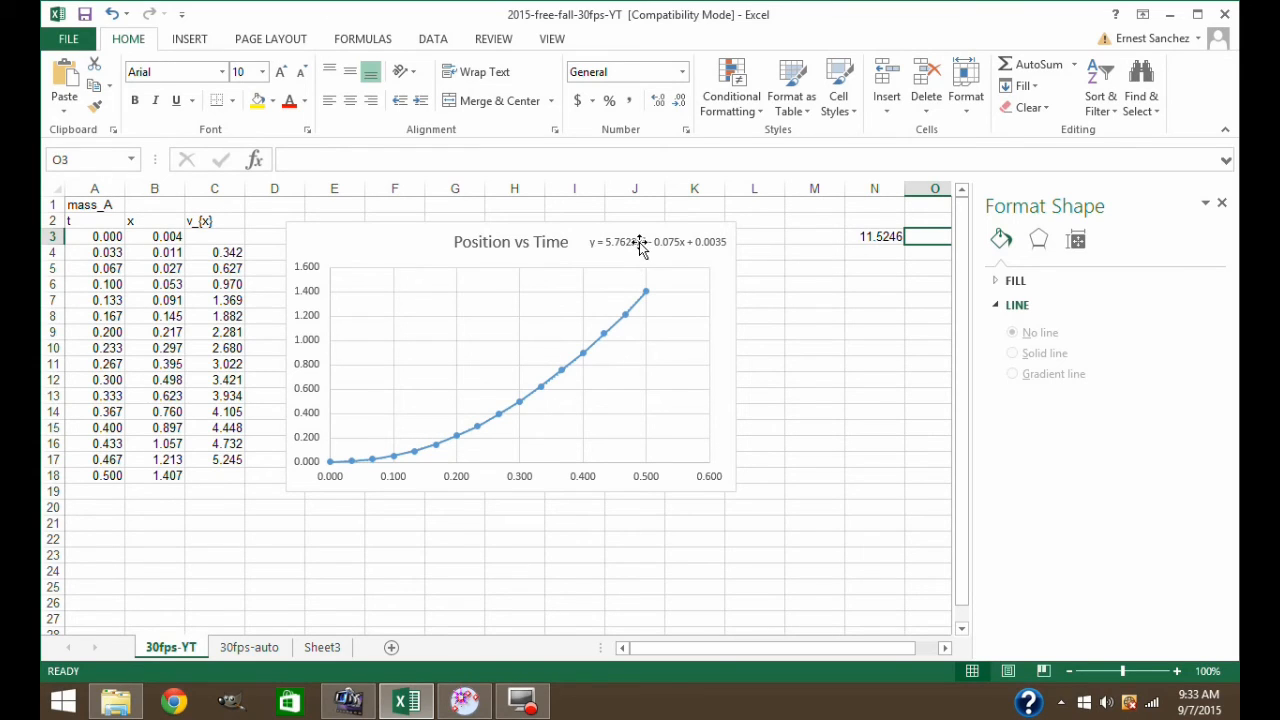
{"action": "left_click", "coordinate": [101, 237]}
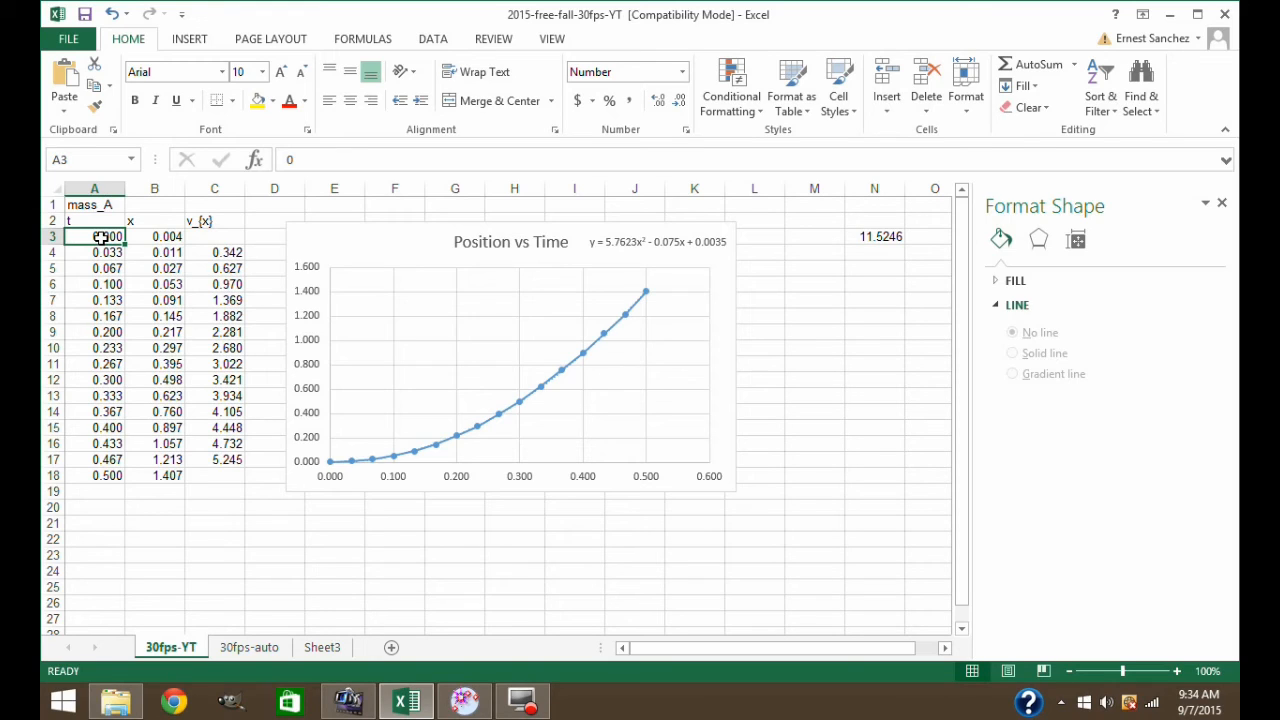
{"action": "left_click", "coordinate": [818, 285]}
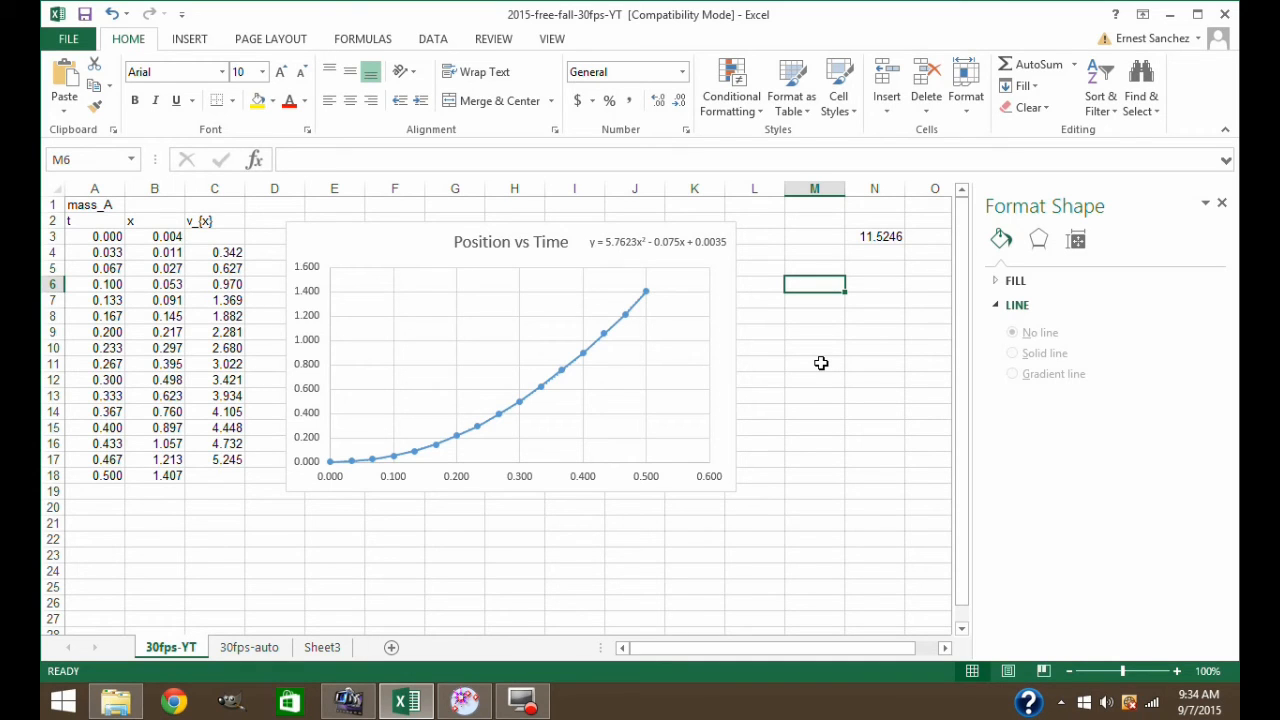
{"action": "left_click", "coordinate": [466, 703]}
{"action": "left_click", "coordinate": [468, 703]}
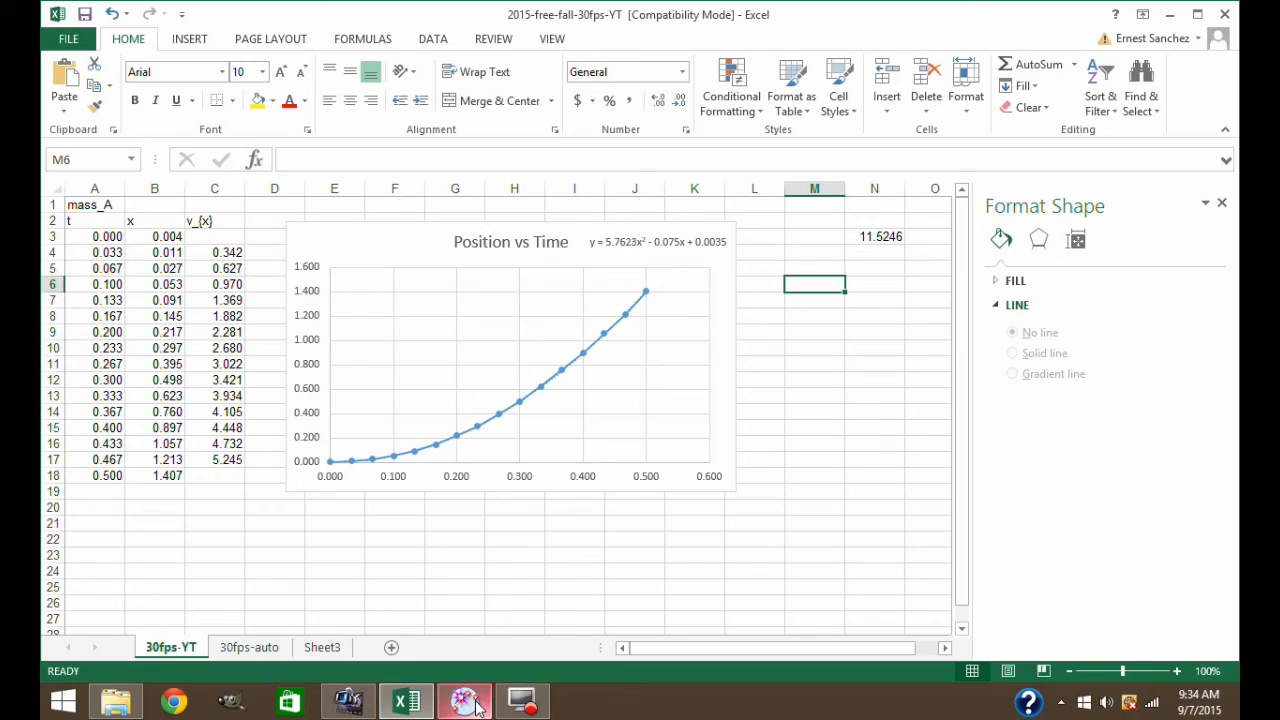
{"action": "mouse_move", "coordinate": [477, 706]}
{"action": "left_click", "coordinate": [676, 552]}
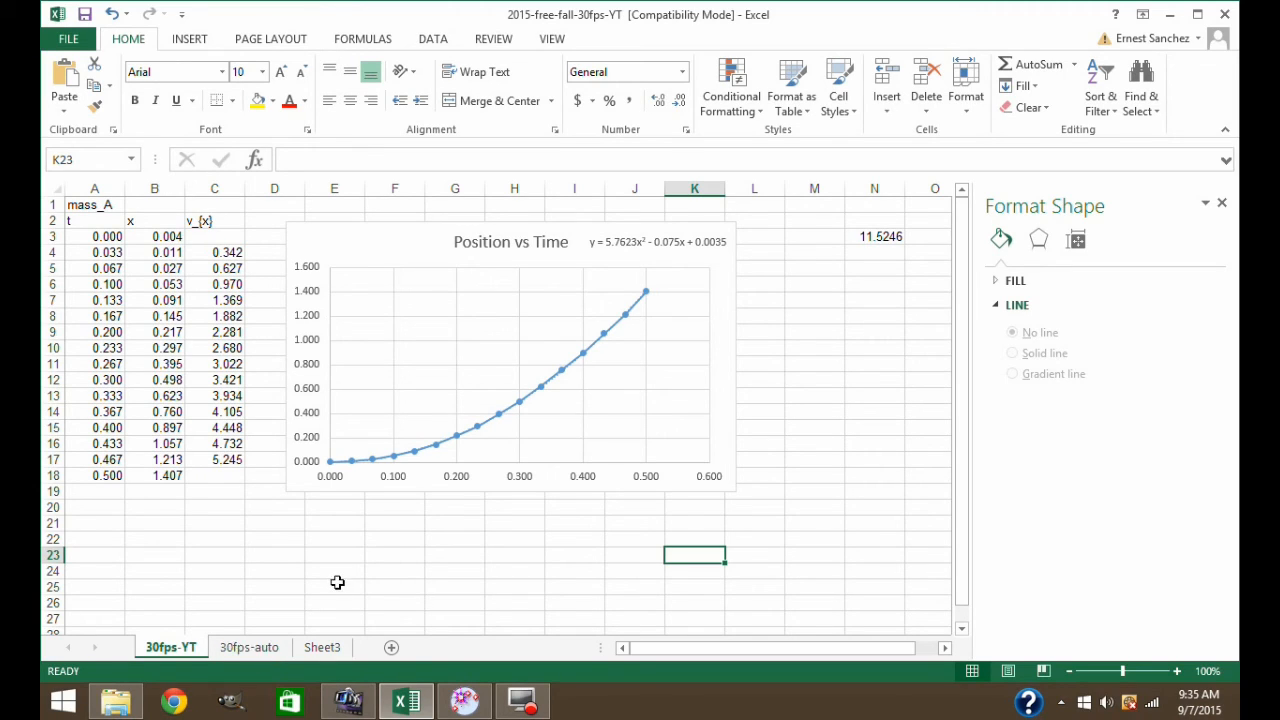
- On the 30fps-auto sheet, calculate the acceleration in cell N4 from the trendline's quadratic coefficient with the formula =5.0149*2
{"action": "left_click", "coordinate": [250, 648]}
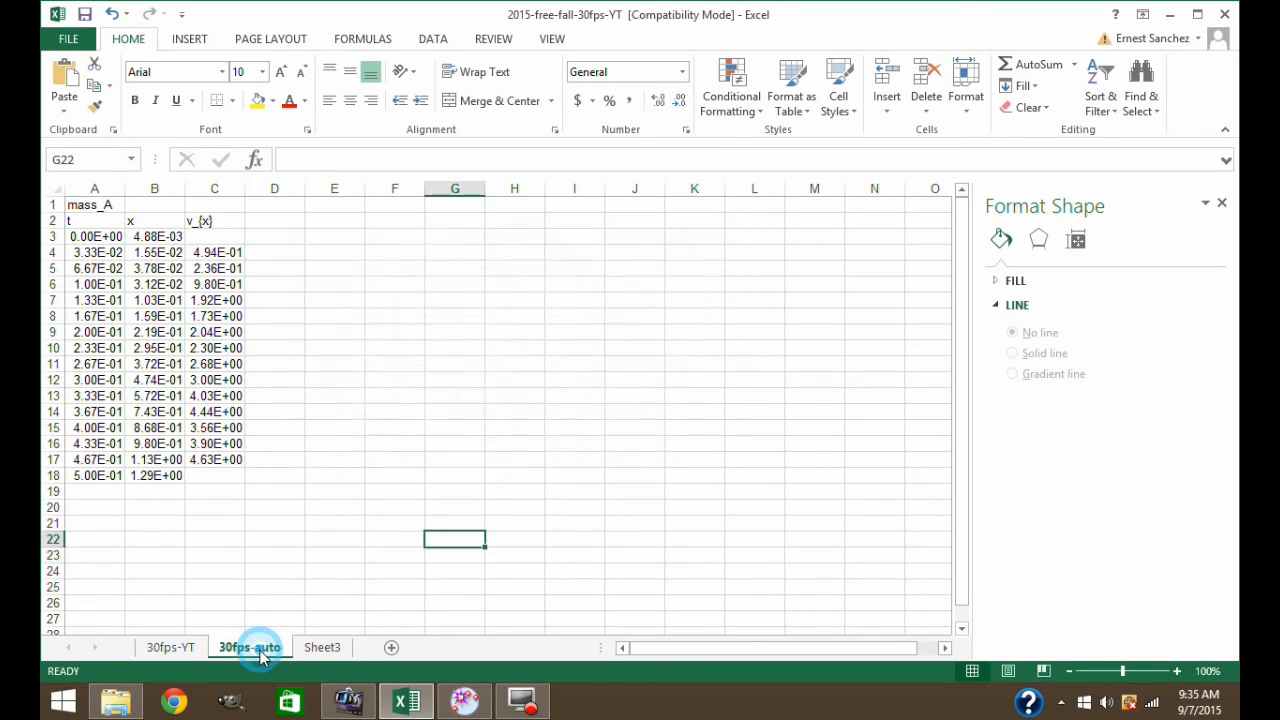
{"action": "left_click", "coordinate": [92, 236]}
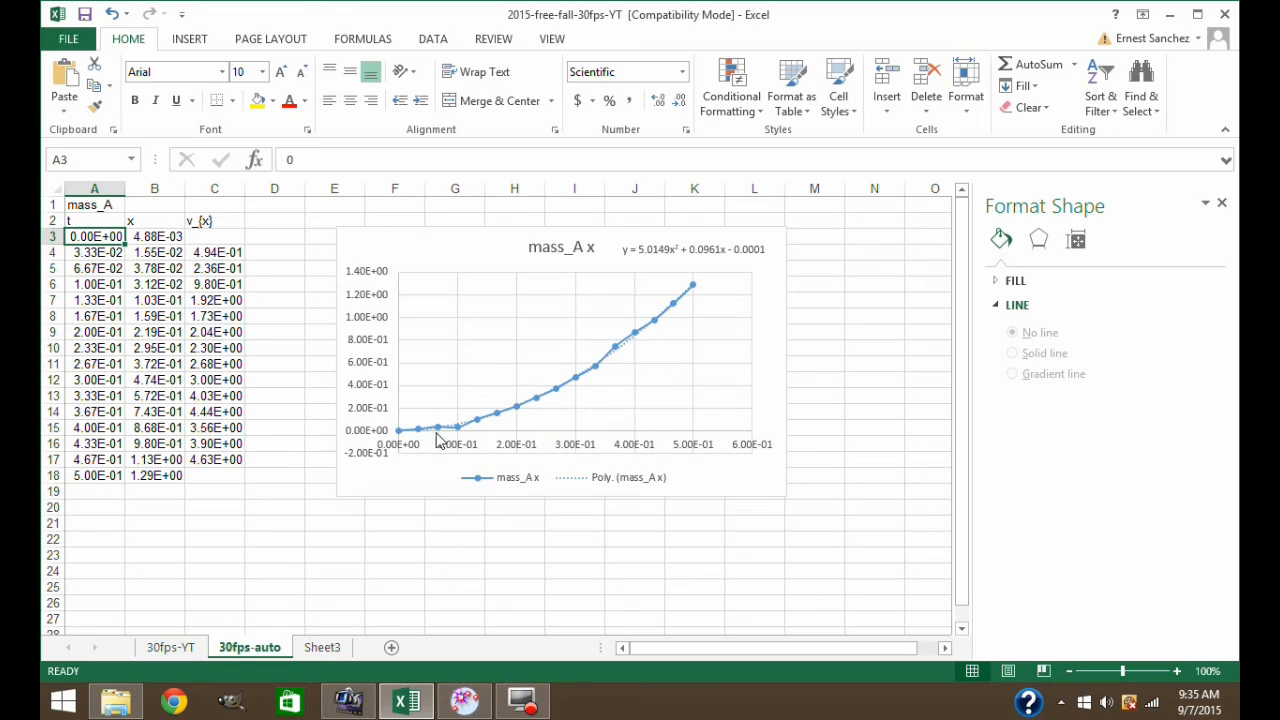
{"action": "left_click", "coordinate": [664, 250]}
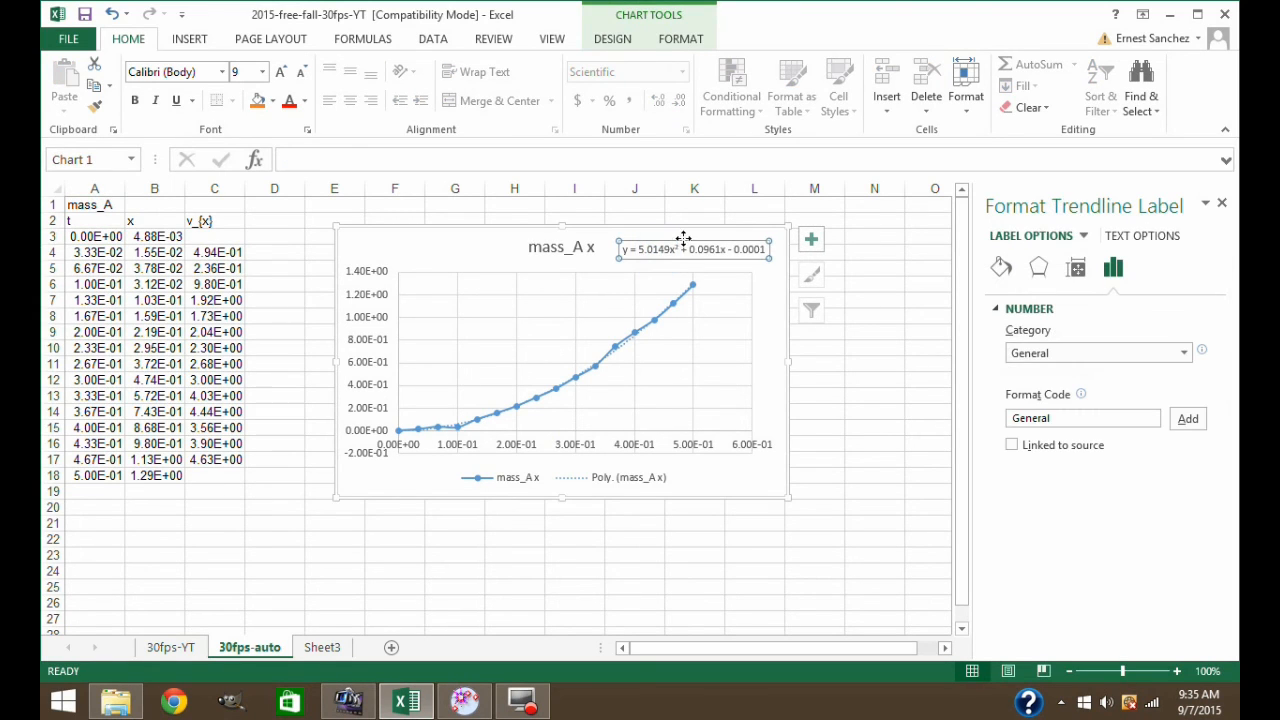
{"action": "left_click", "coordinate": [884, 250]}
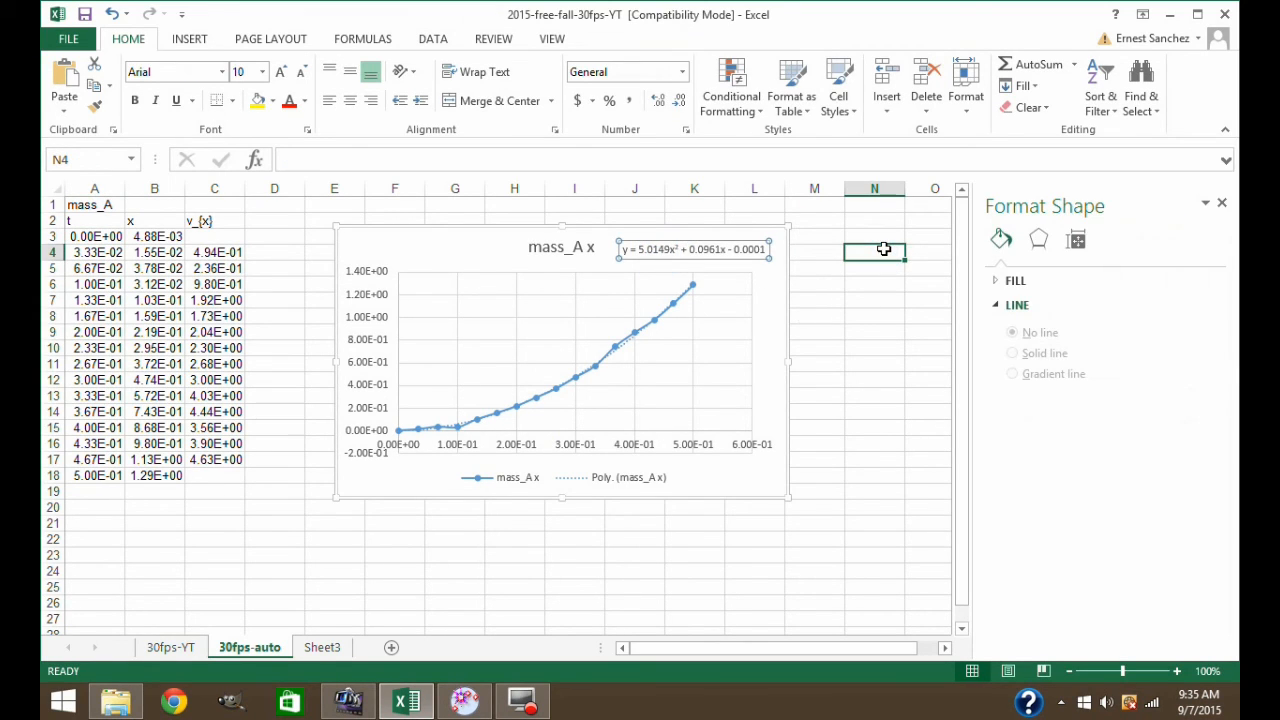
{"action": "type", "text": "="}
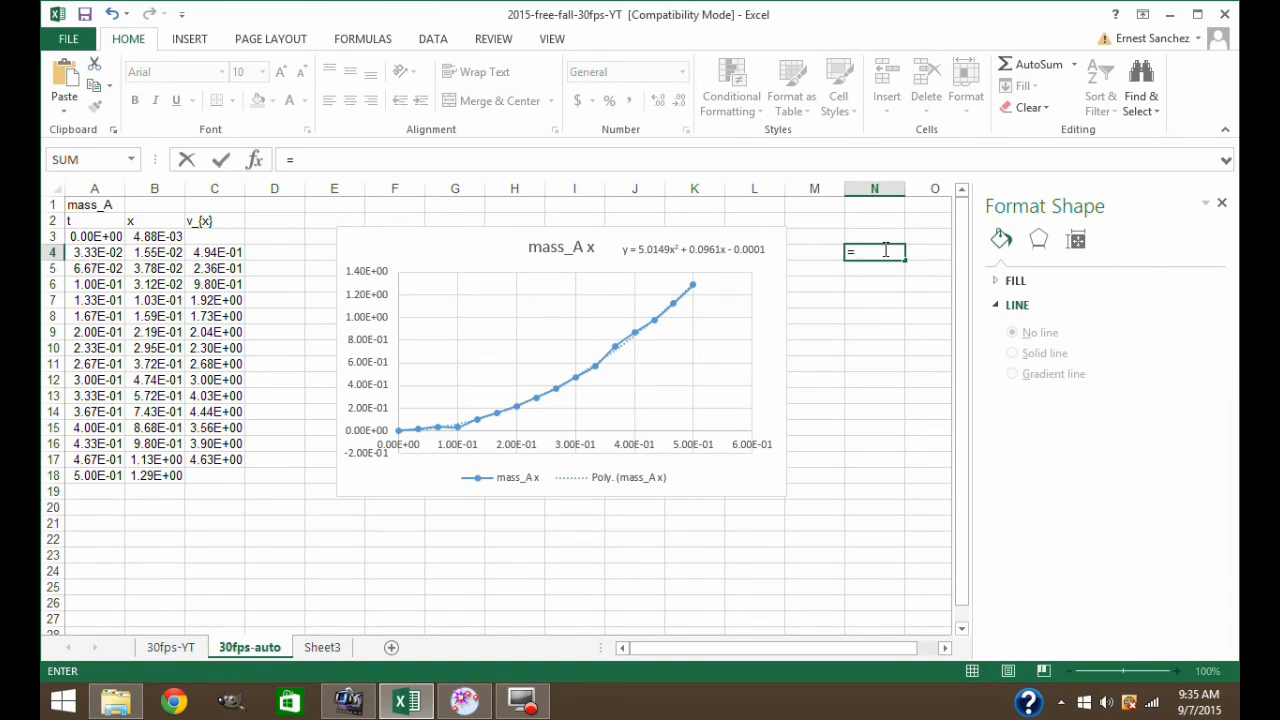
{"action": "type", "text": "5.0149*2"}
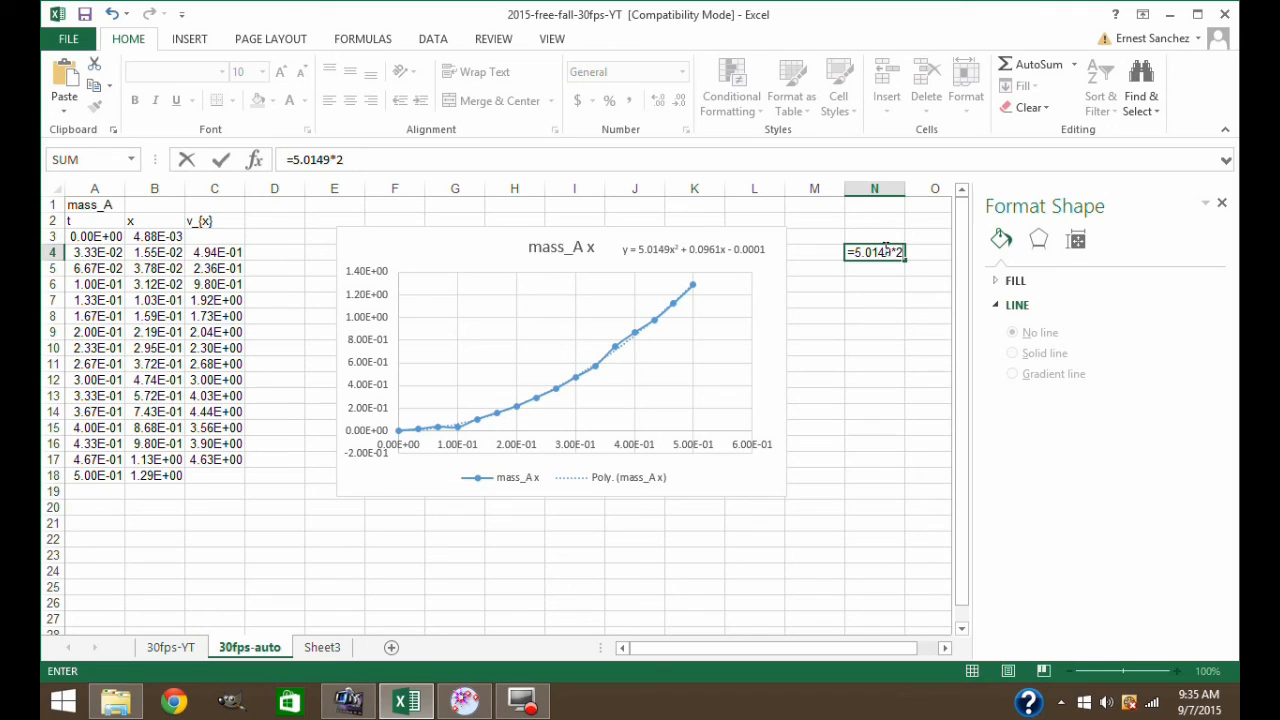
{"action": "key", "text": "Return"}
{"action": "left_click", "coordinate": [864, 287]}
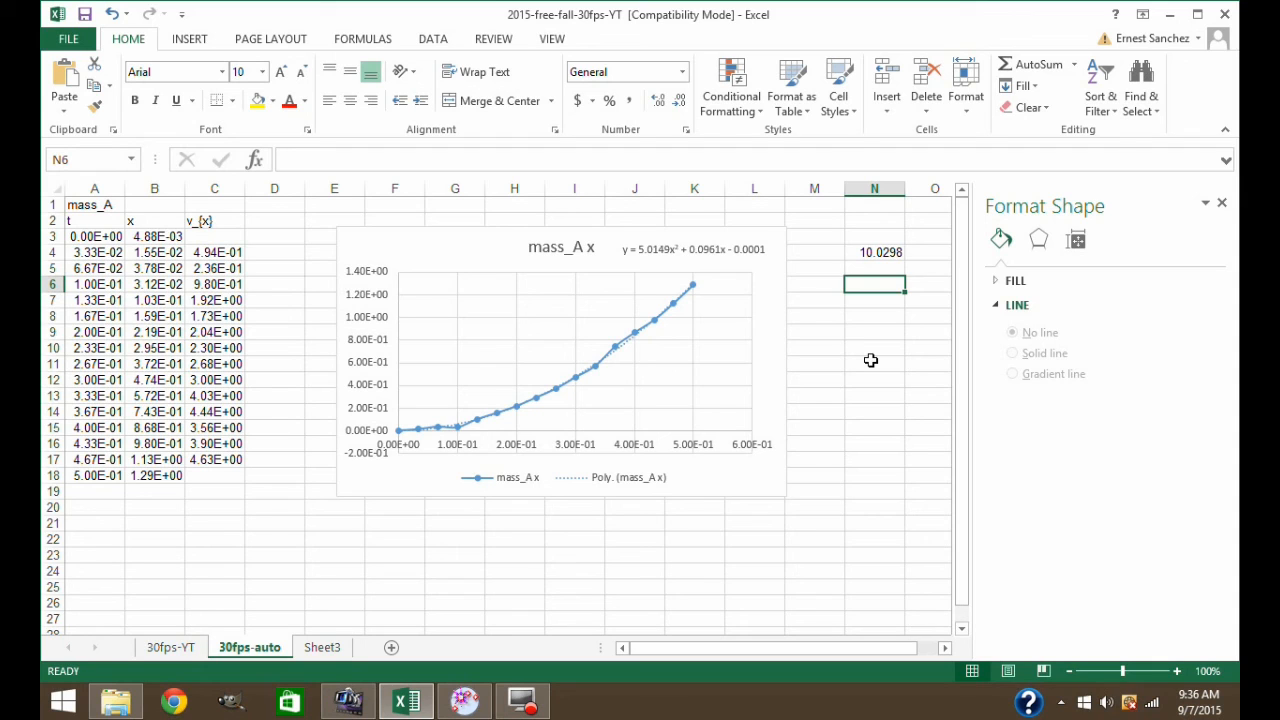
- Return to the 30fps-YT sheet, preview only the Position vs Time chart for printing, and leave the preview without printing
{"action": "left_click", "coordinate": [172, 647]}
{"action": "left_click", "coordinate": [105, 238]}
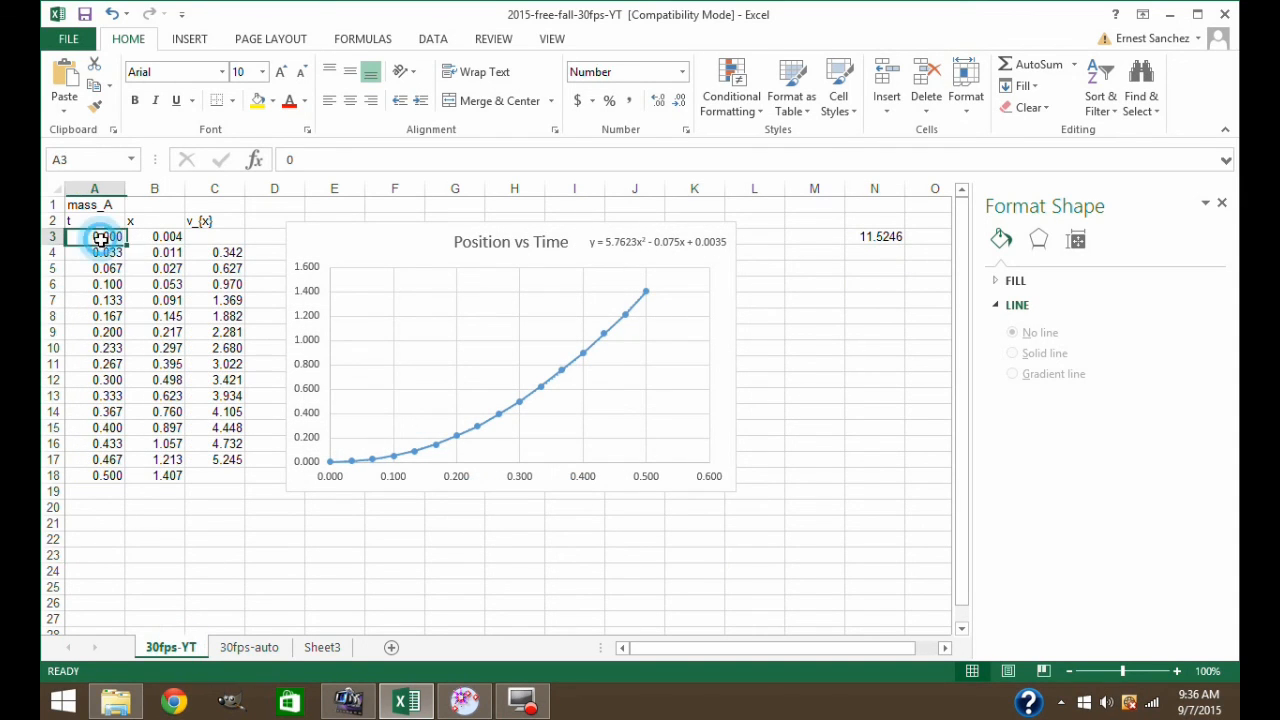
{"action": "left_click", "coordinate": [213, 476]}
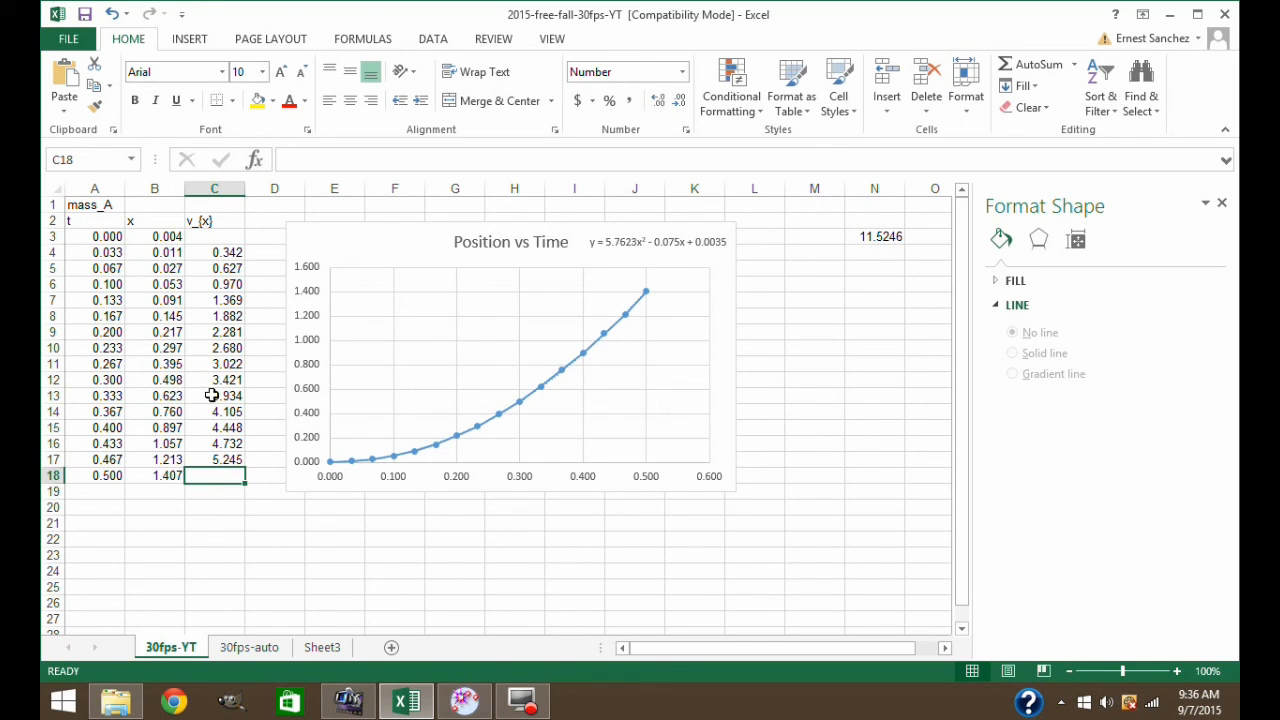
{"action": "left_click", "coordinate": [421, 243]}
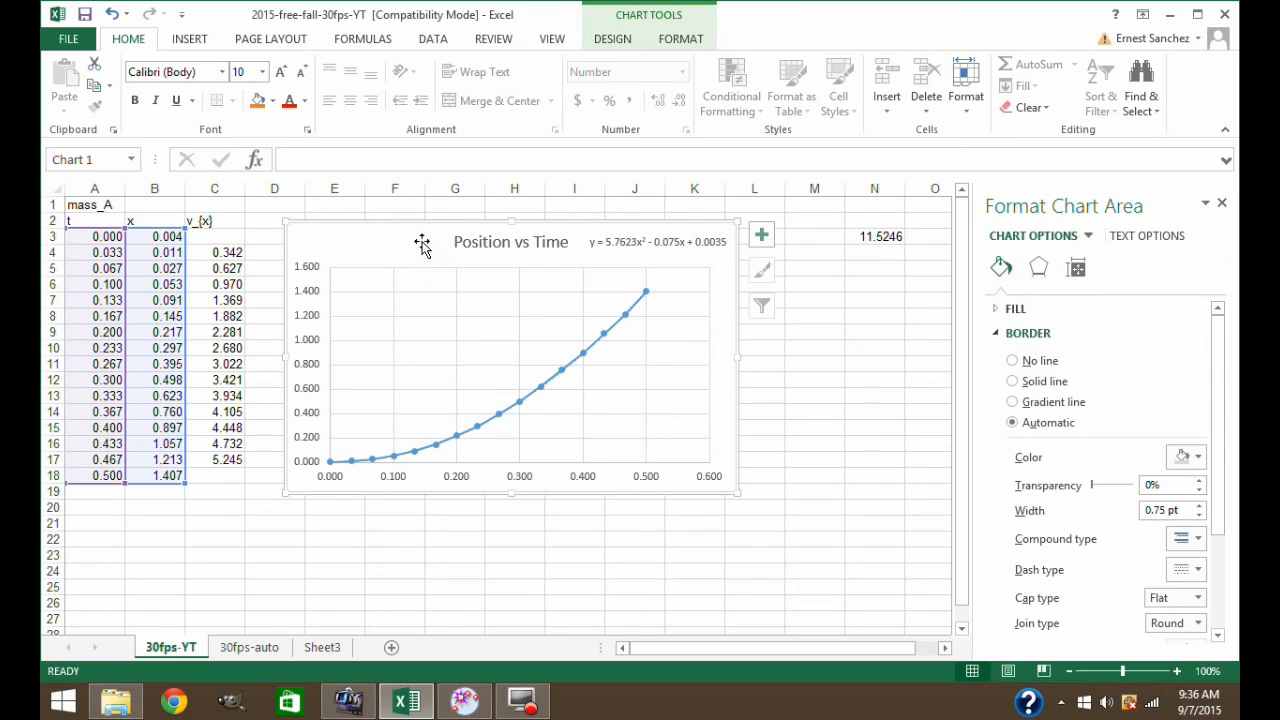
{"action": "right_click", "coordinate": [421, 241]}
{"action": "left_click", "coordinate": [401, 243]}
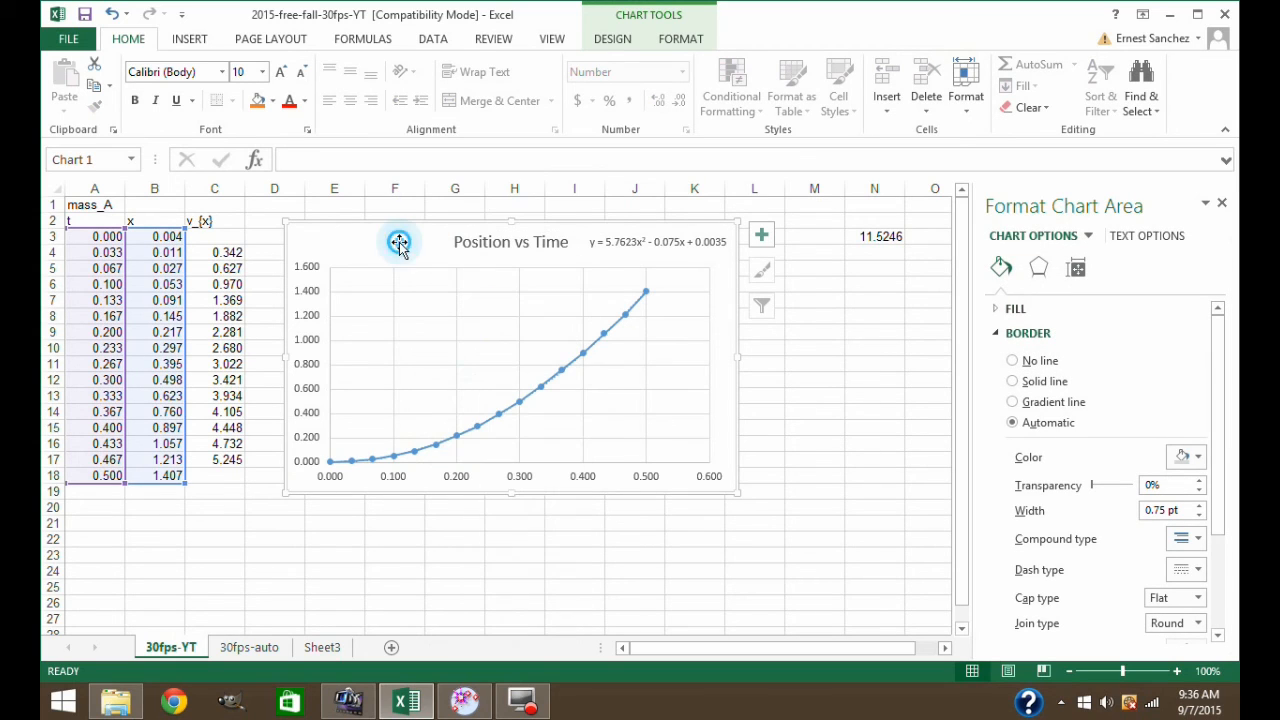
{"action": "left_click", "coordinate": [264, 248]}
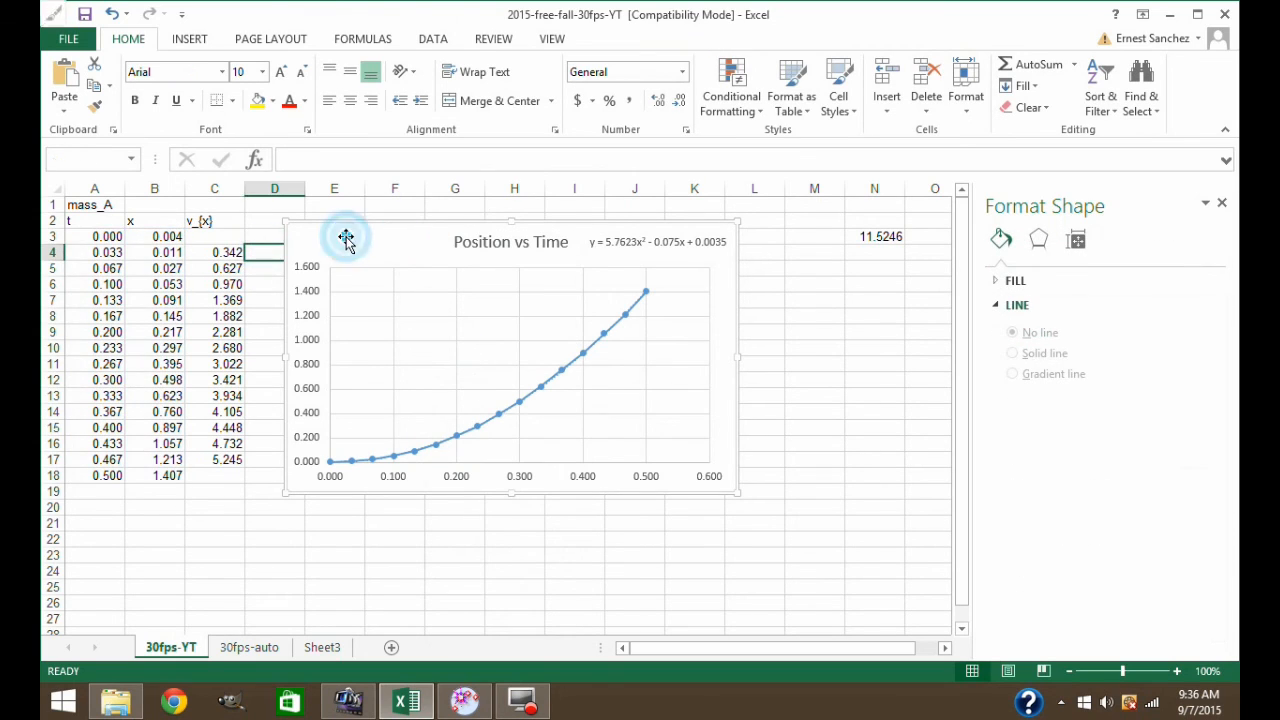
{"action": "left_click", "coordinate": [346, 240]}
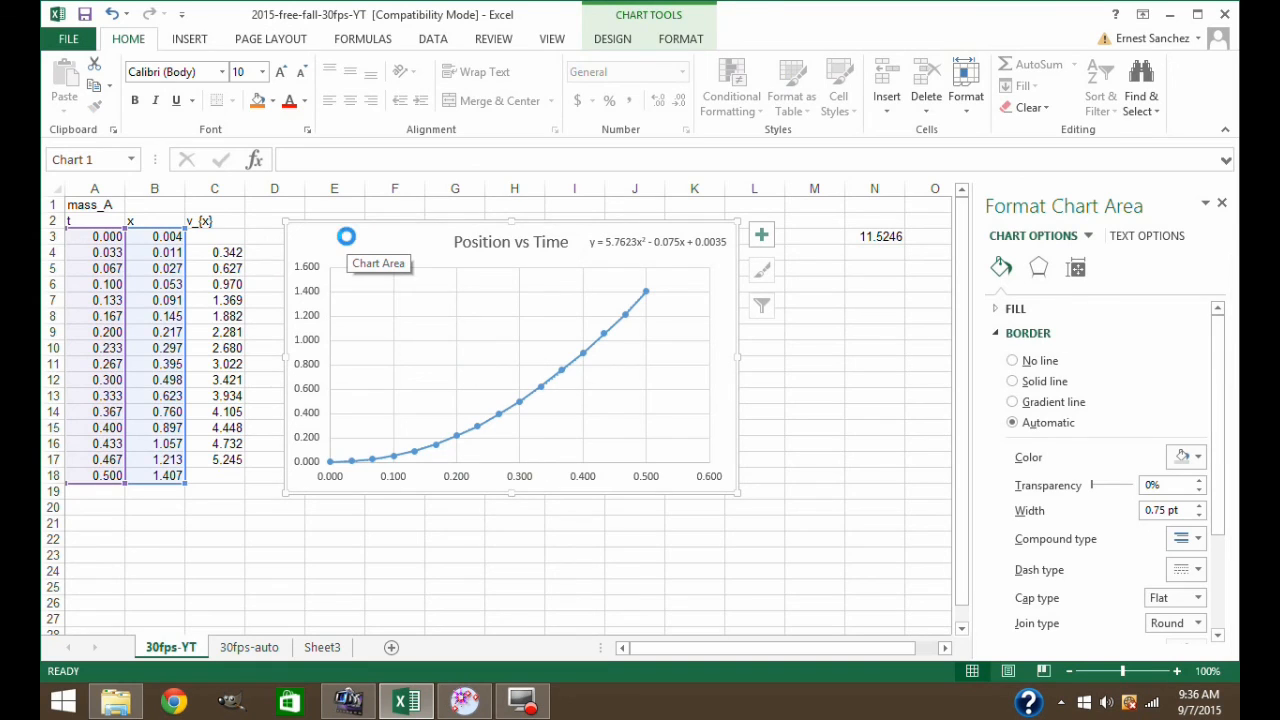
{"action": "key", "text": "ctrl+p"}
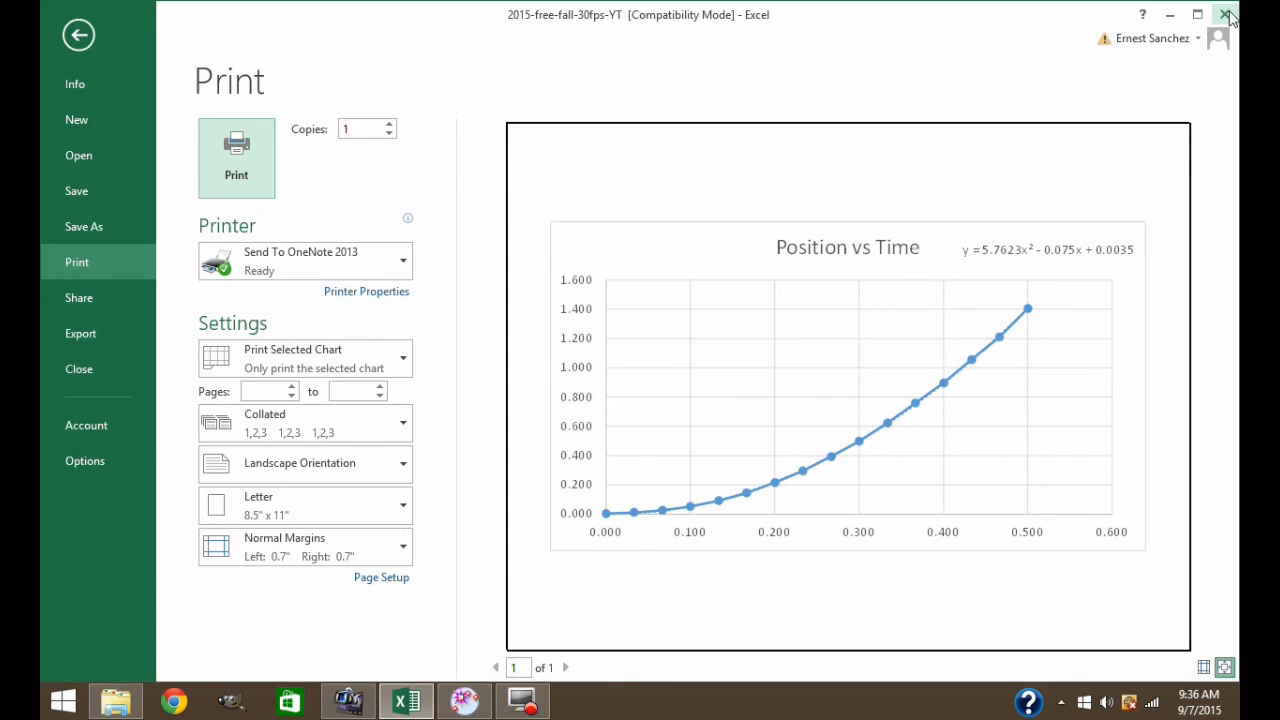
{"action": "left_click", "coordinate": [78, 40]}
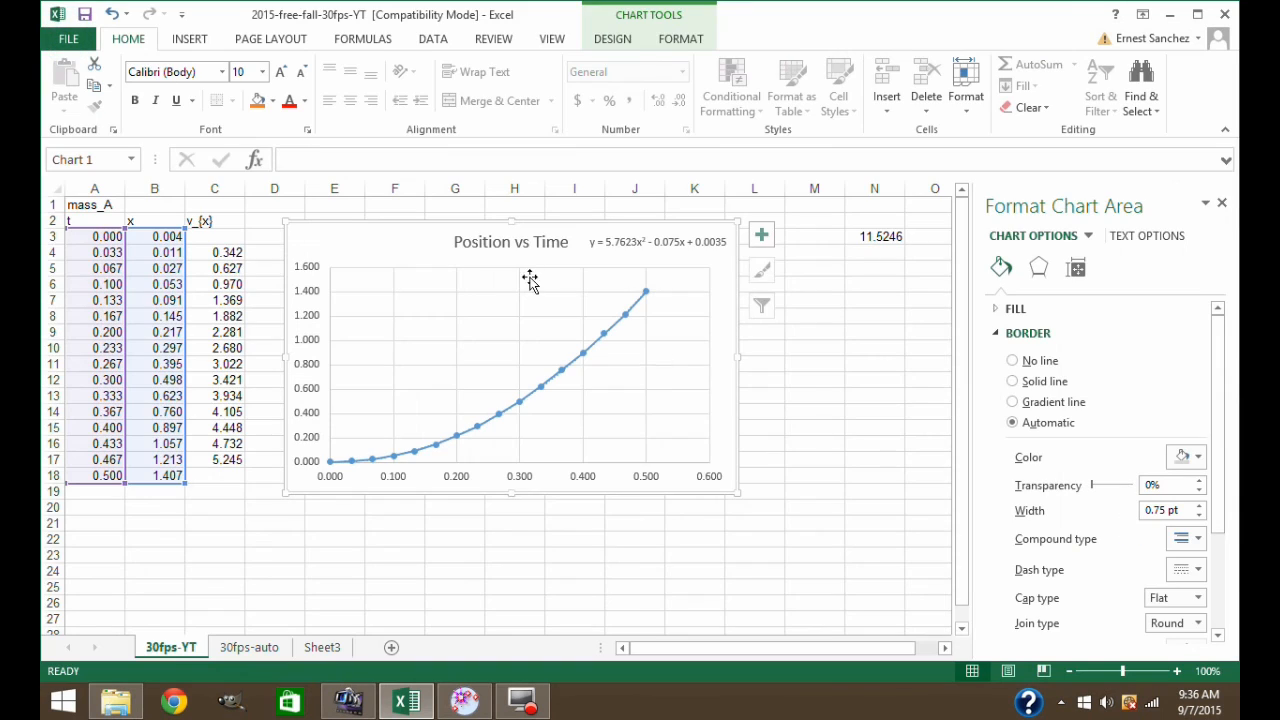
{"action": "left_click", "coordinate": [812, 380]}
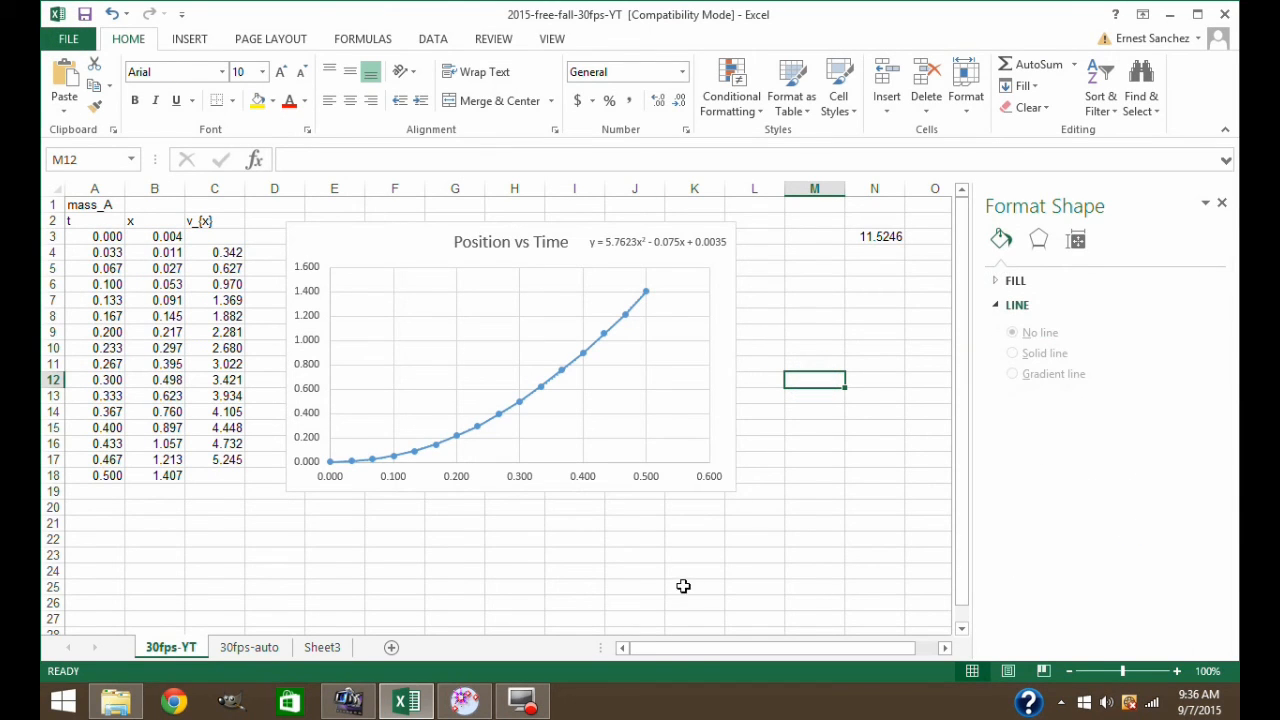